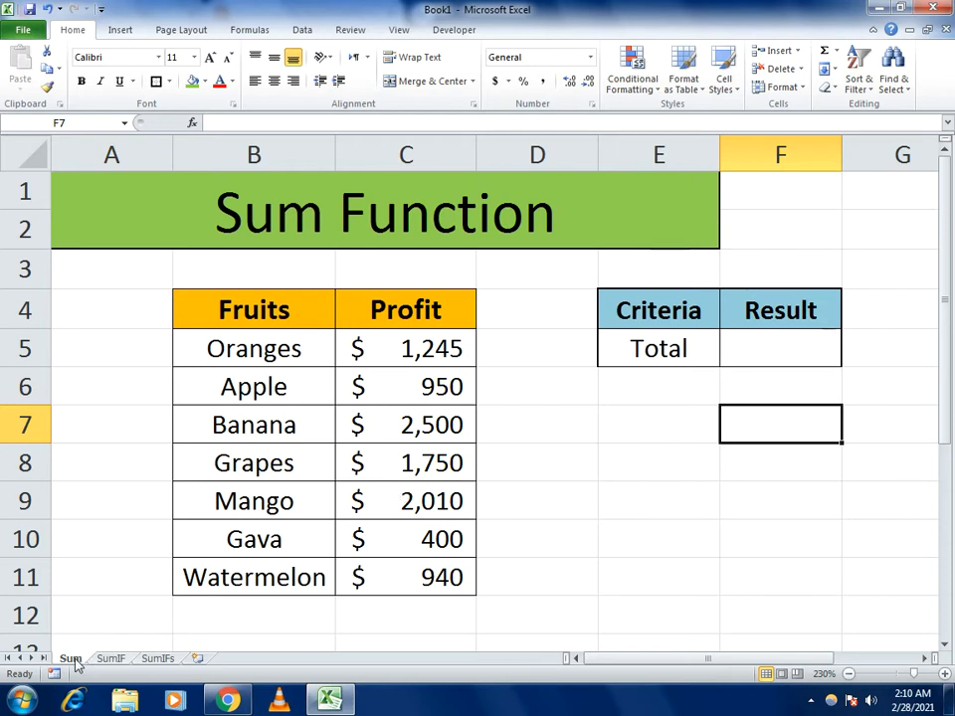
# Step: Look through the Sum, SumIF and SumIFs worksheets to compare their tables and criteria
pyautogui.click(111, 659)
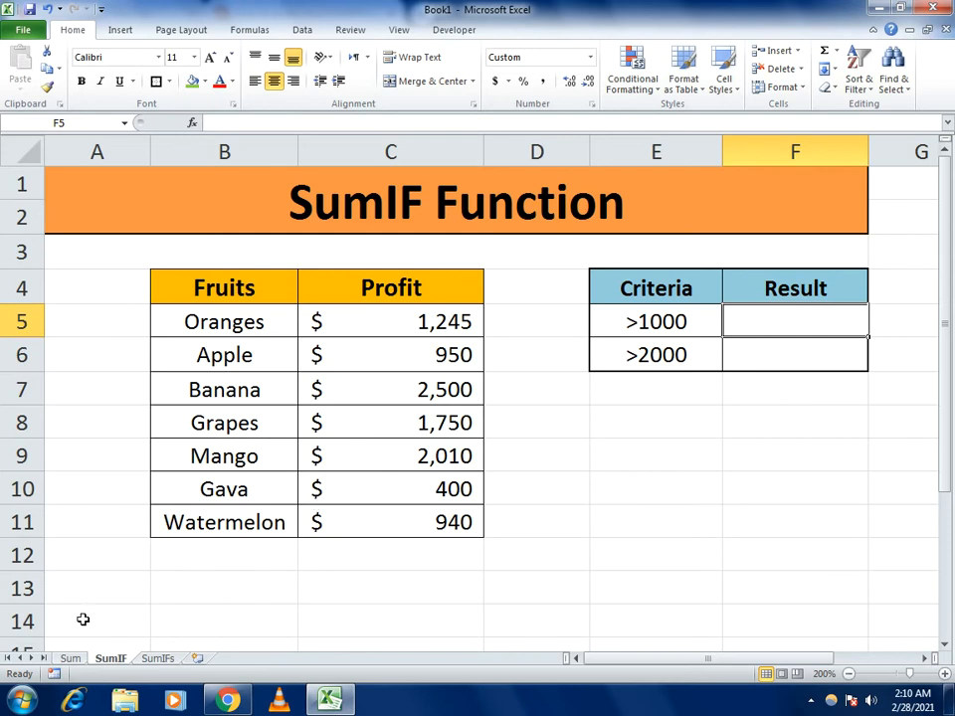
pyautogui.click(64, 658)
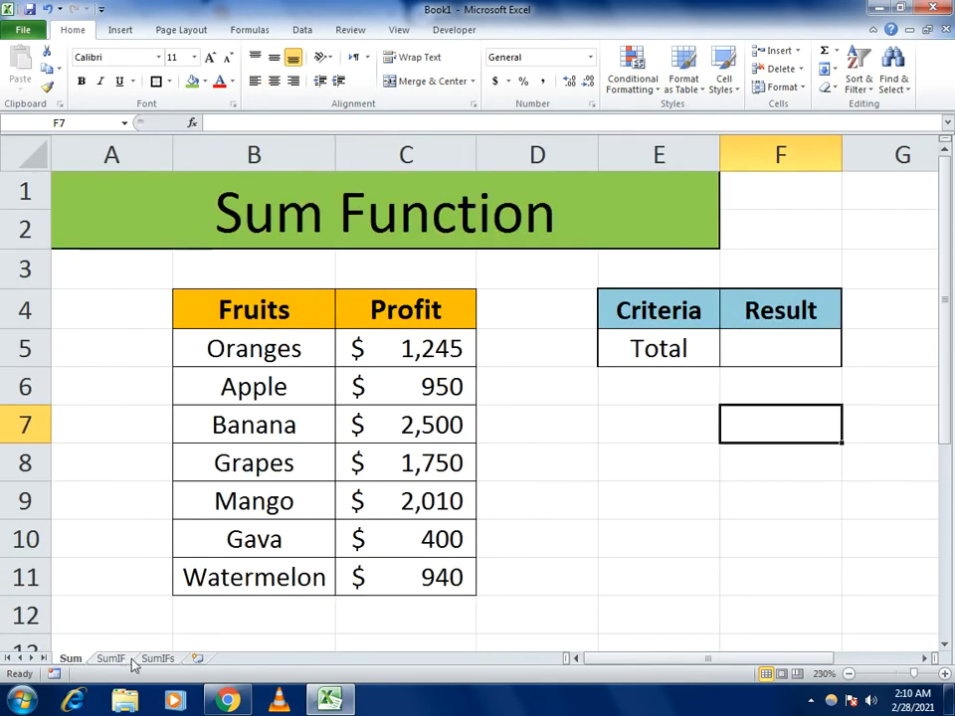
pyautogui.click(154, 659)
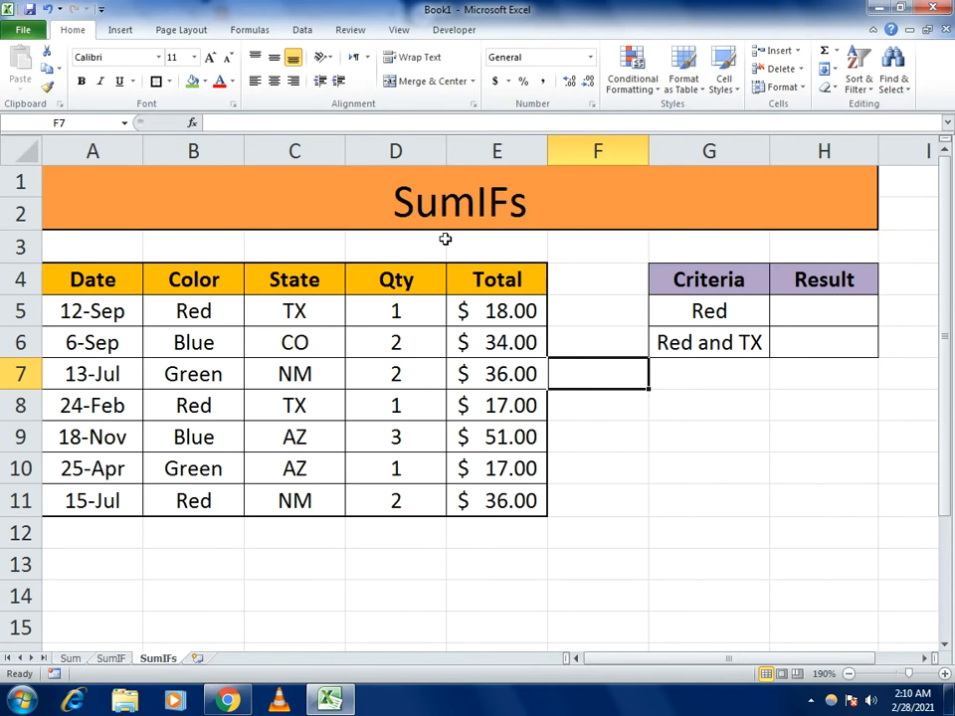
pyautogui.click(118, 661)
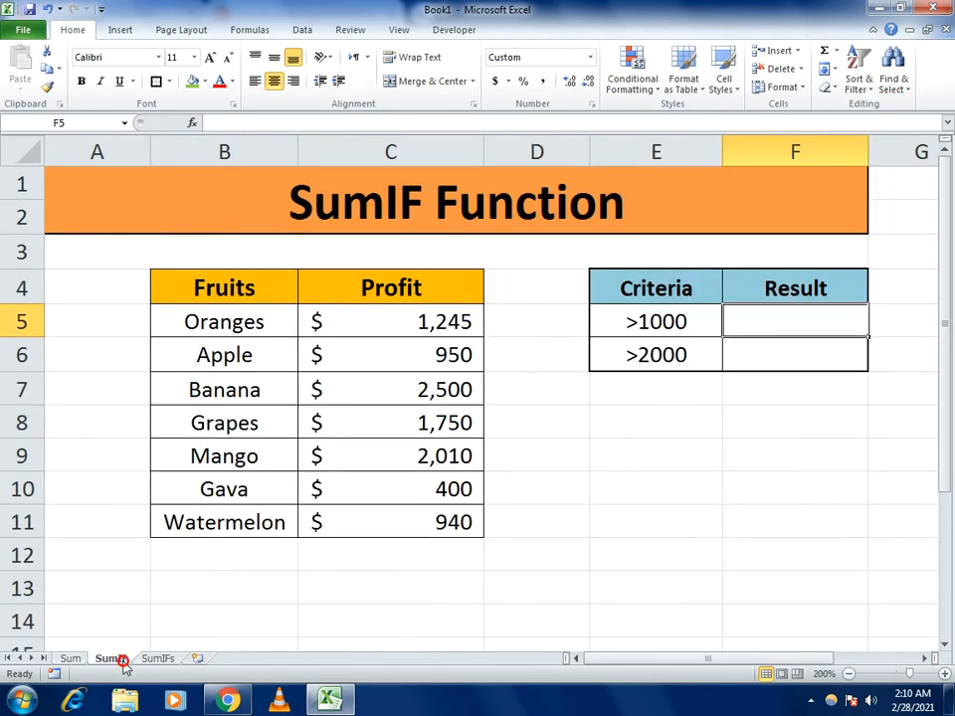
pyautogui.click(68, 659)
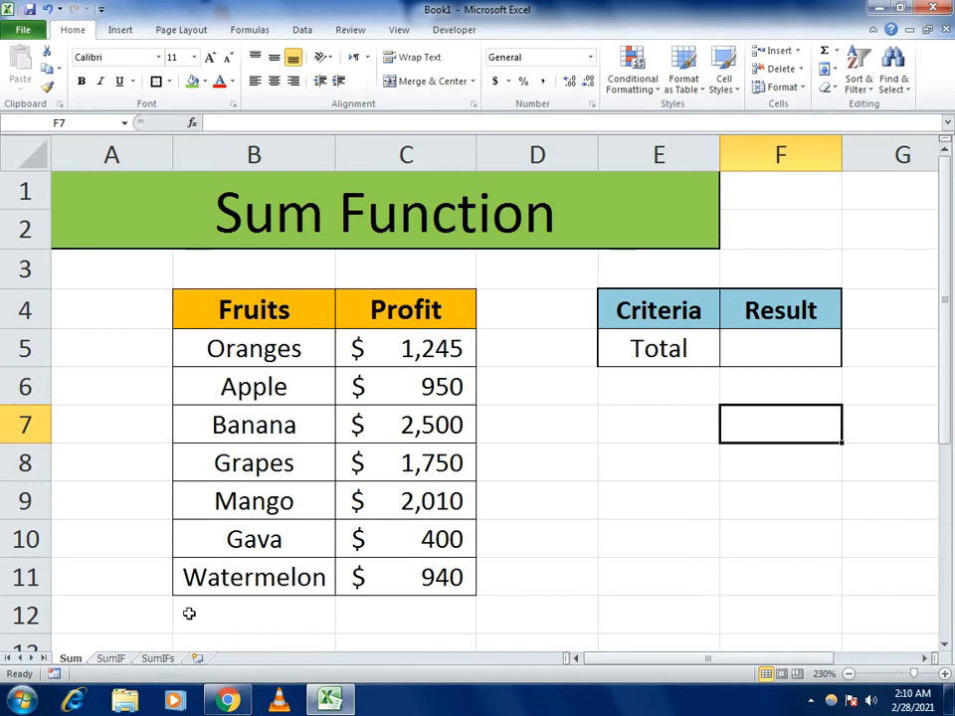
pyautogui.click(128, 658)
pyautogui.click(157, 659)
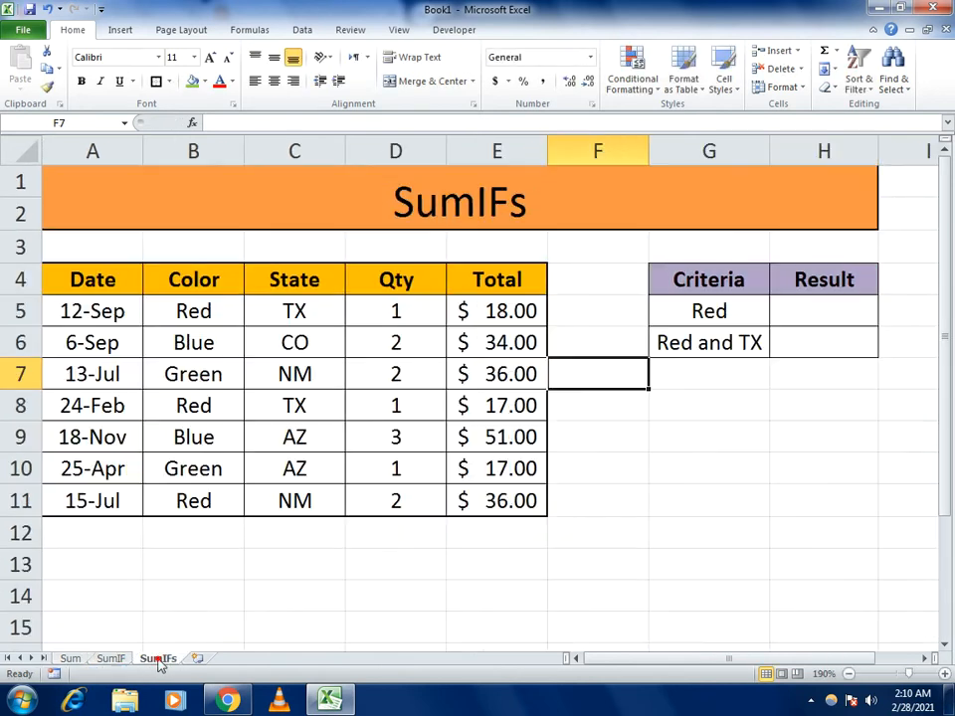
# Step: On the Sum sheet, calculate the total profit in F5 with the formula =sum(C5:C11)
pyautogui.click(70, 659)
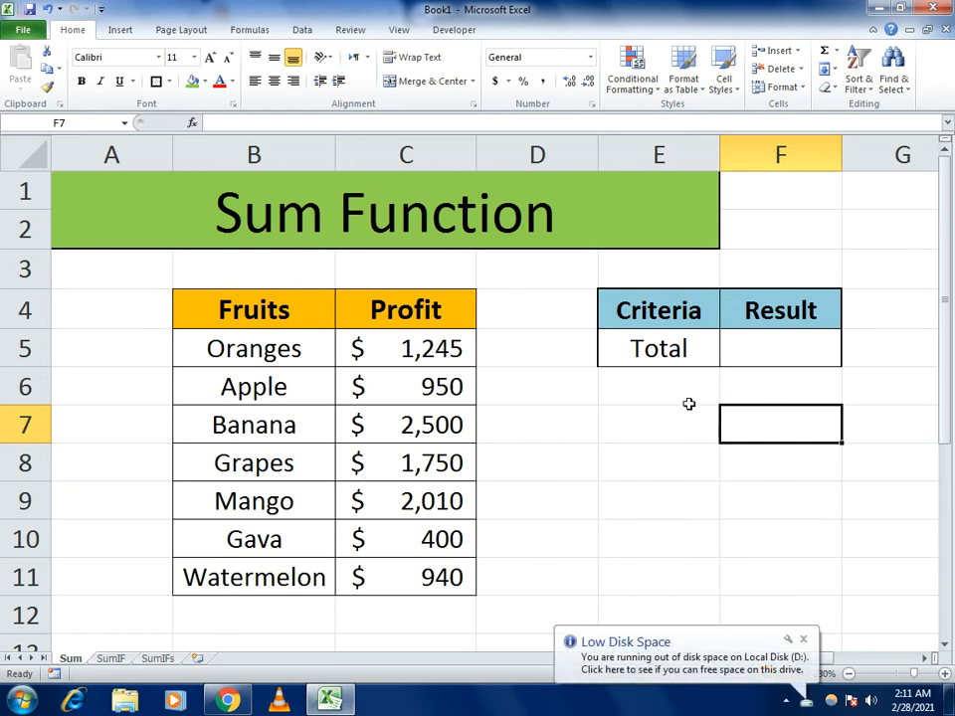
pyautogui.click(803, 638)
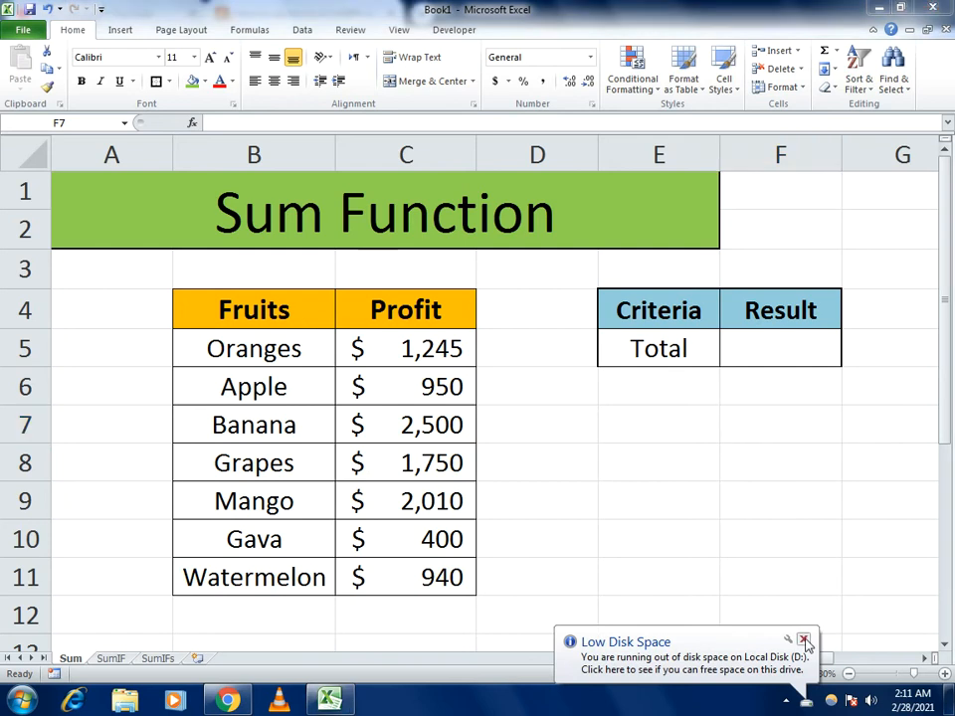
pyautogui.click(750, 350)
pyautogui.click(750, 349)
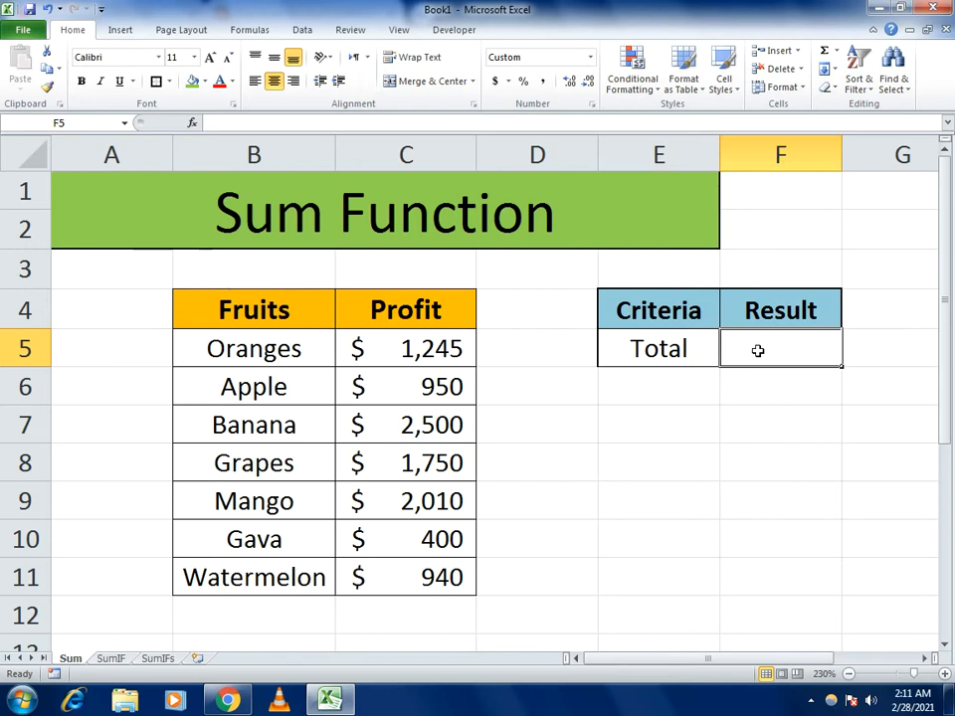
pyautogui.write('=')
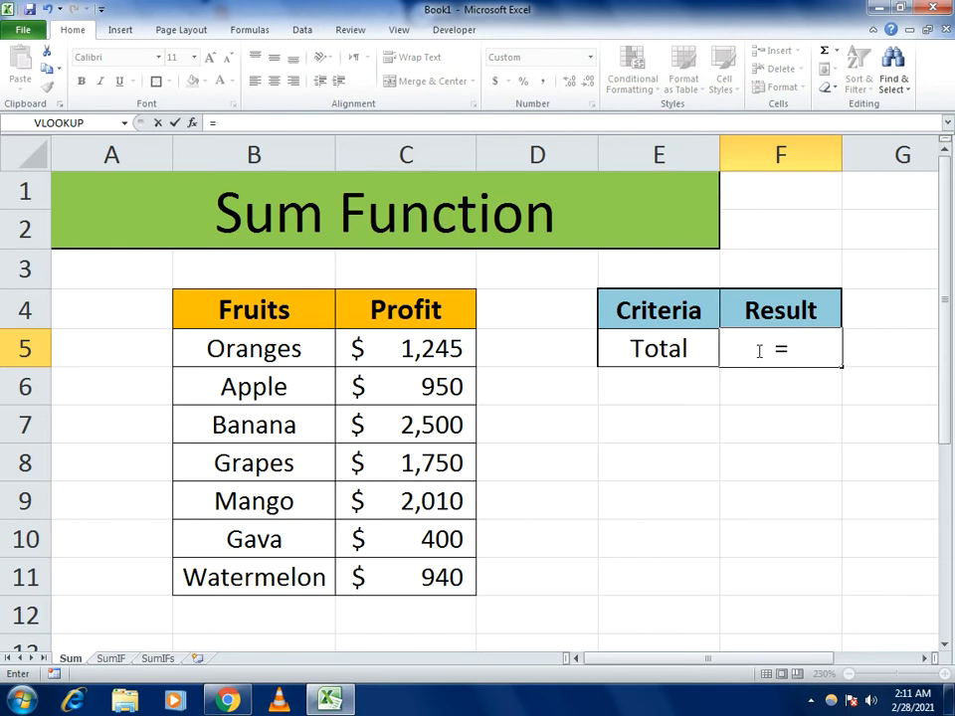
pyautogui.write('sum')
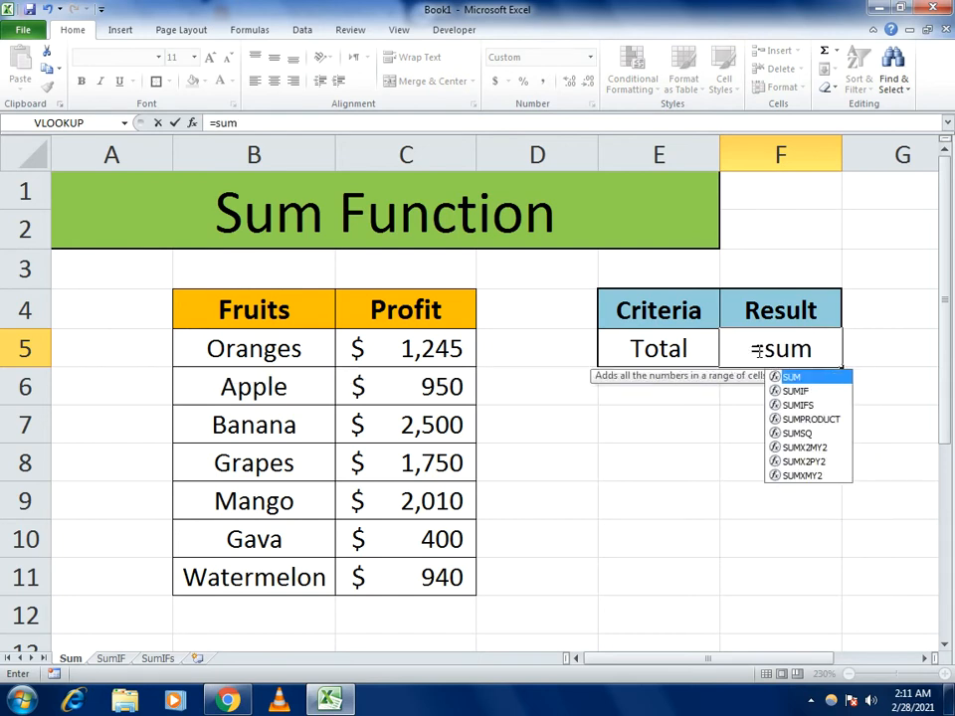
pyautogui.write('(')
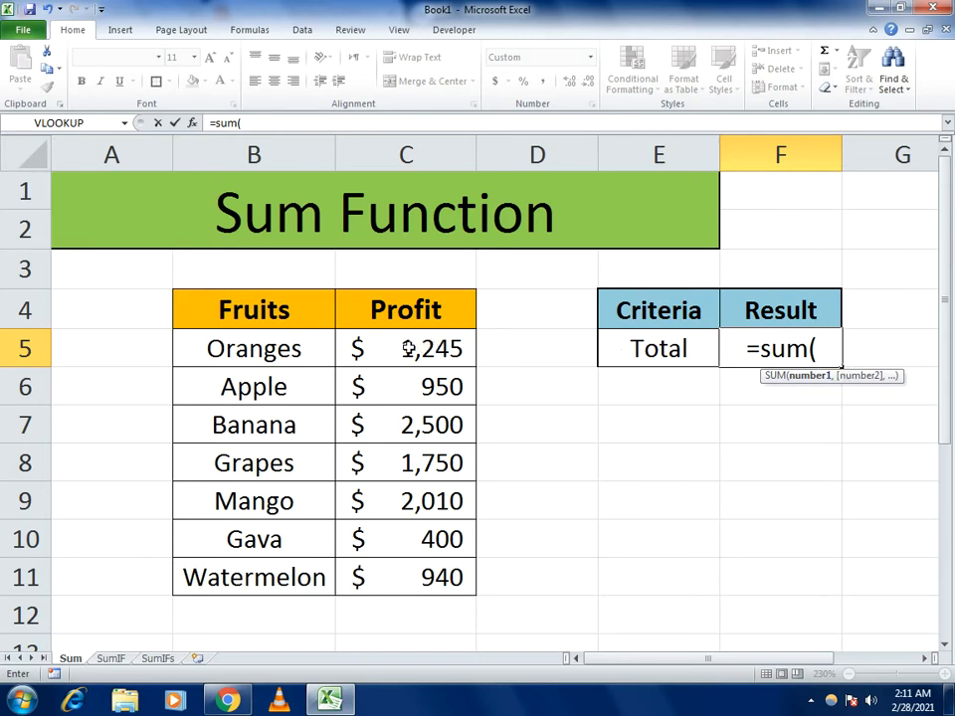
pyautogui.click(408, 348)
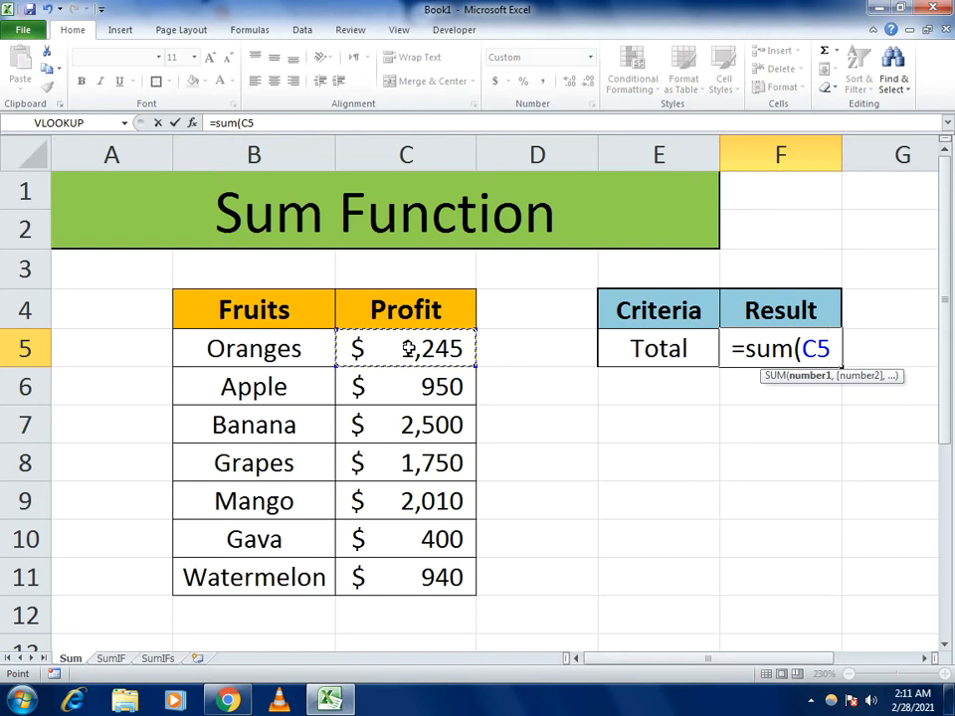
pyautogui.moveTo(401, 346); pyautogui.dragTo(384, 571)
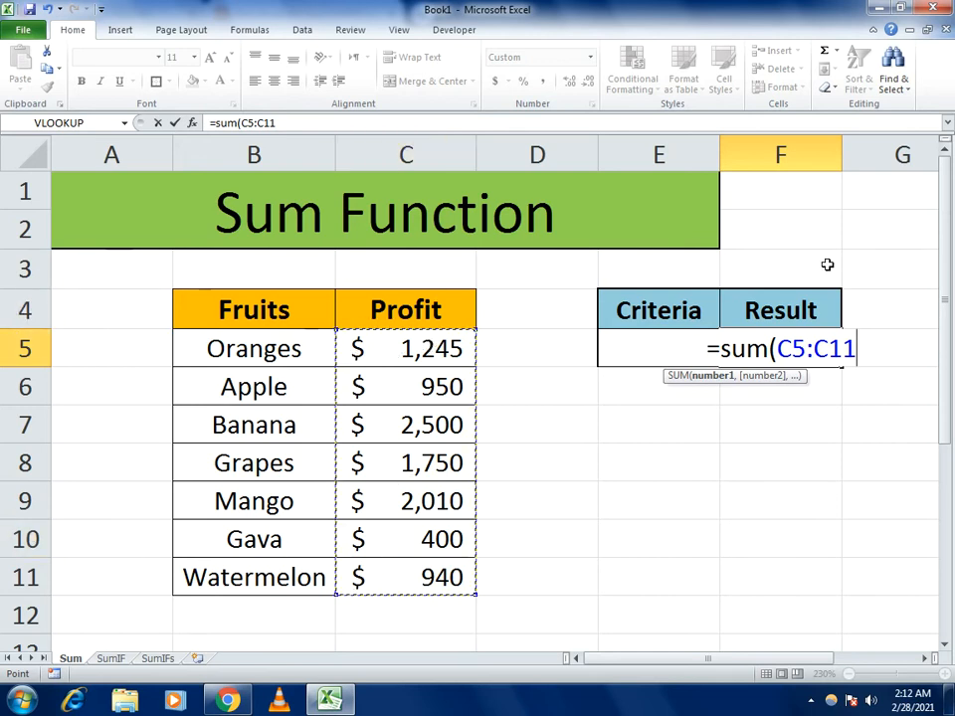
pyautogui.write(')')
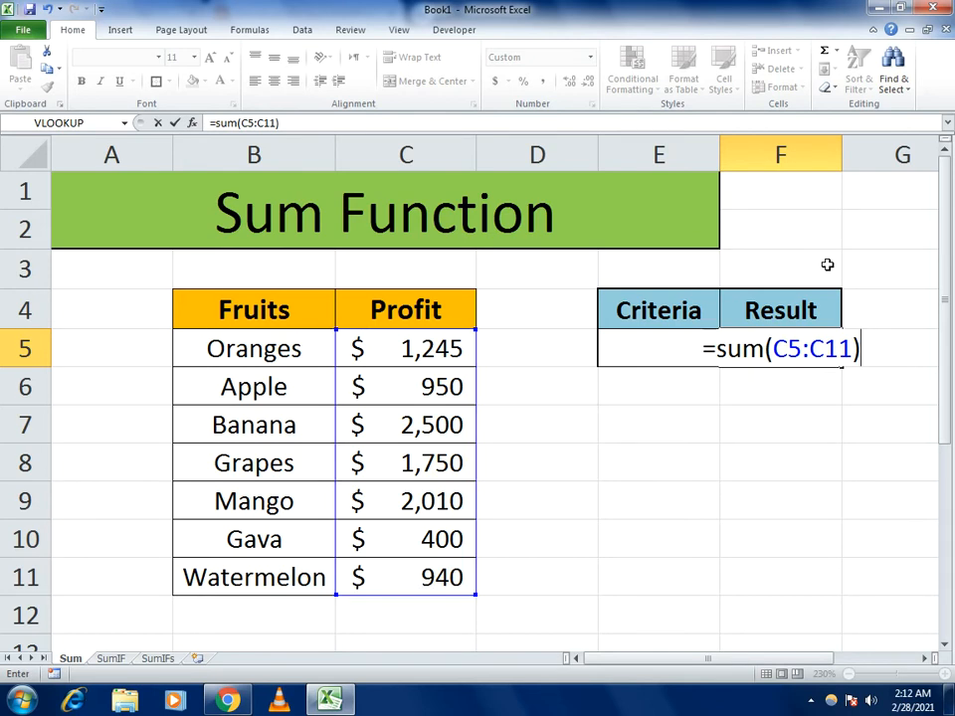
pyautogui.press('Return')
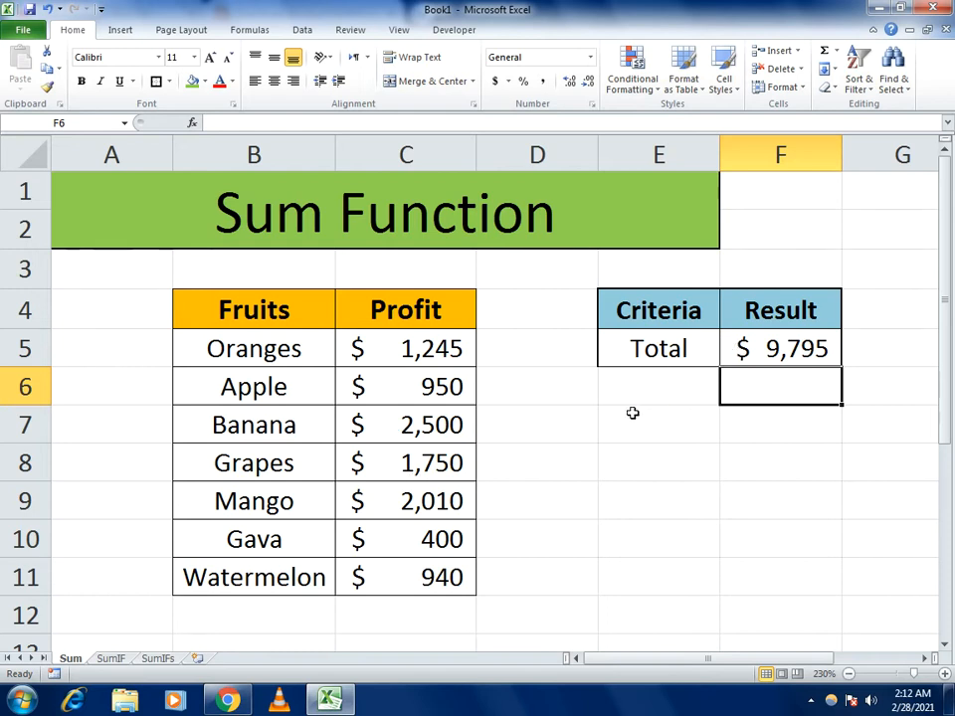
# Step: Set the Apple profit in C6 to 1,000
pyautogui.click(424, 384)
pyautogui.write('1')
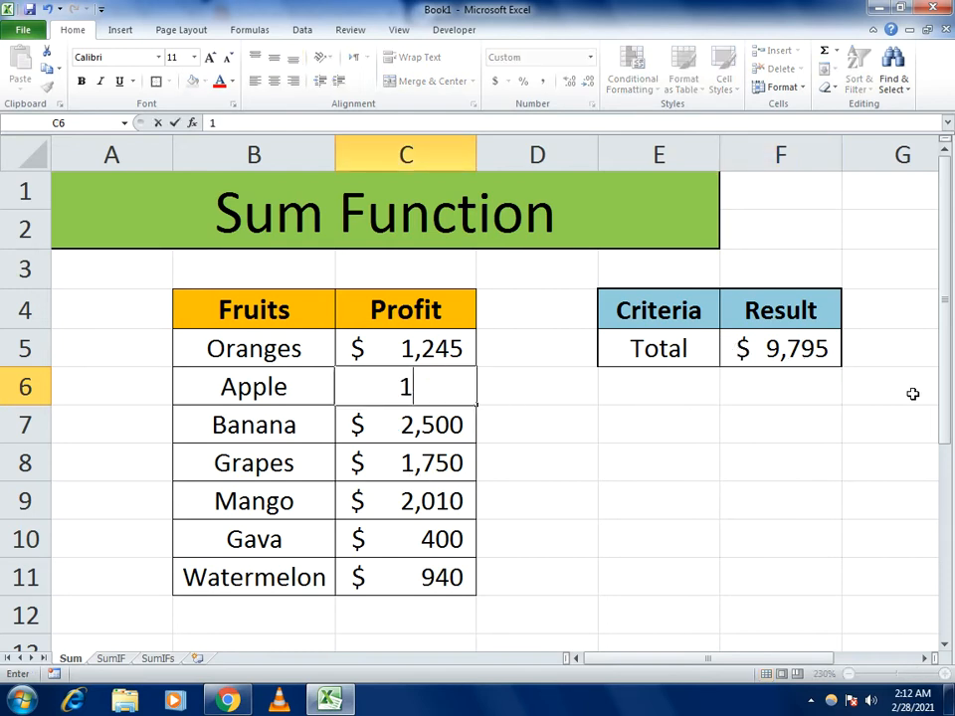
pyautogui.write(',0000')
pyautogui.press('Return')
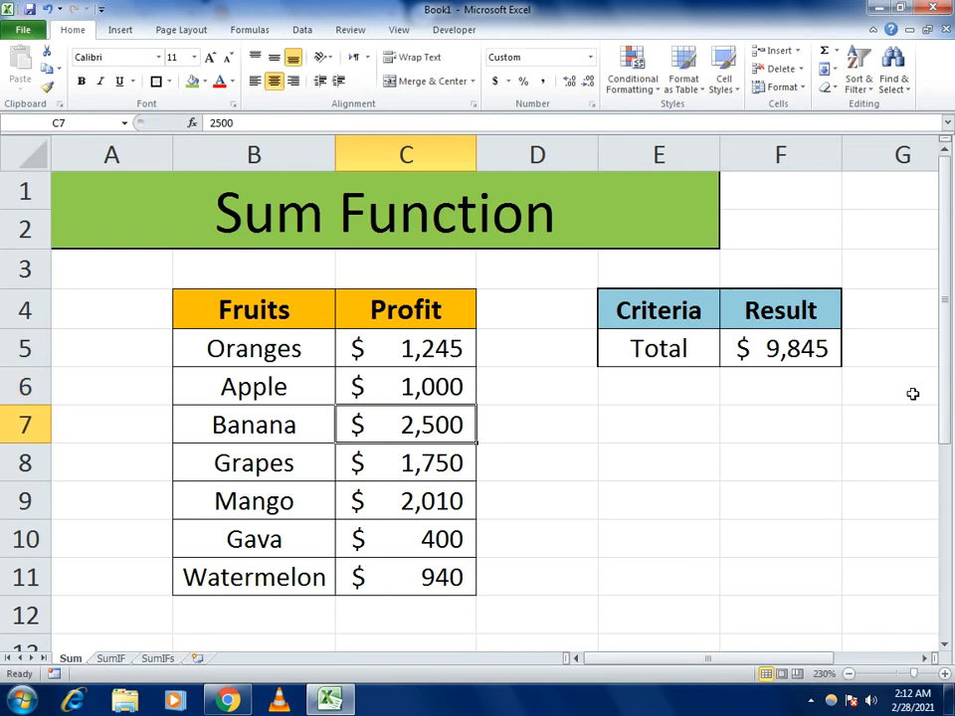
# Step: Set the Apple profit in C6 to 100 and switch to the SumIF sheet
pyautogui.click(430, 384)
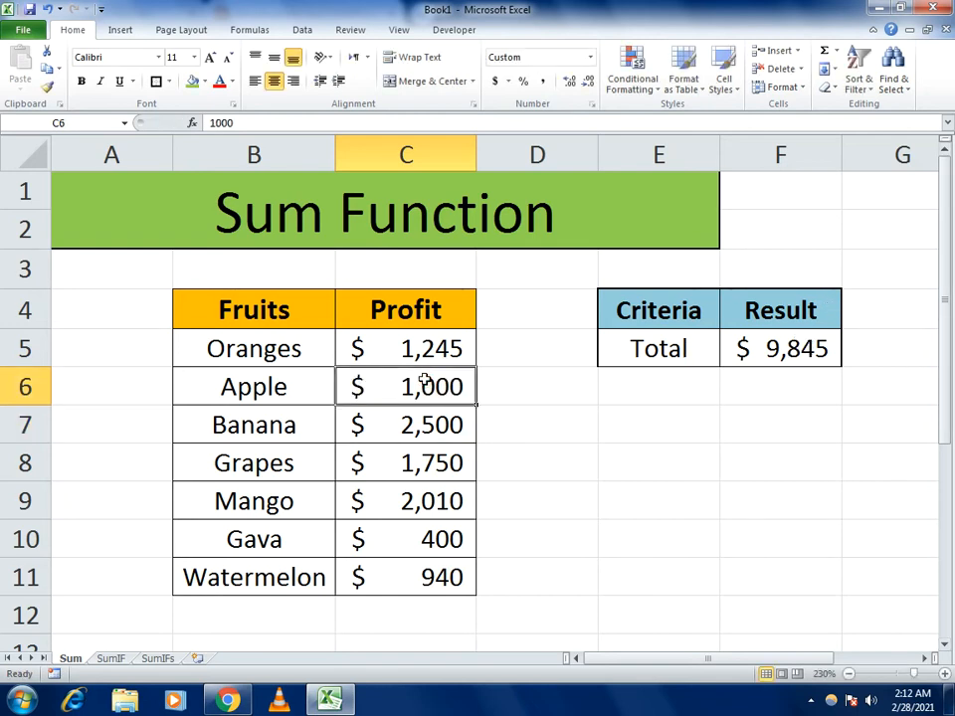
pyautogui.write('100')
pyautogui.press('Return')
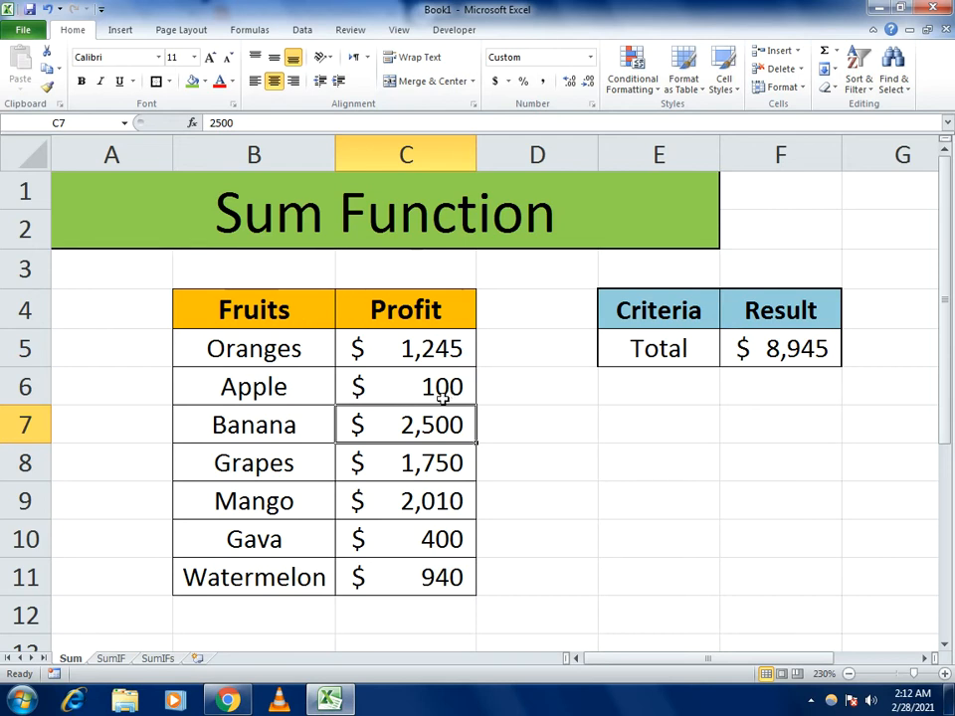
pyautogui.click(110, 659)
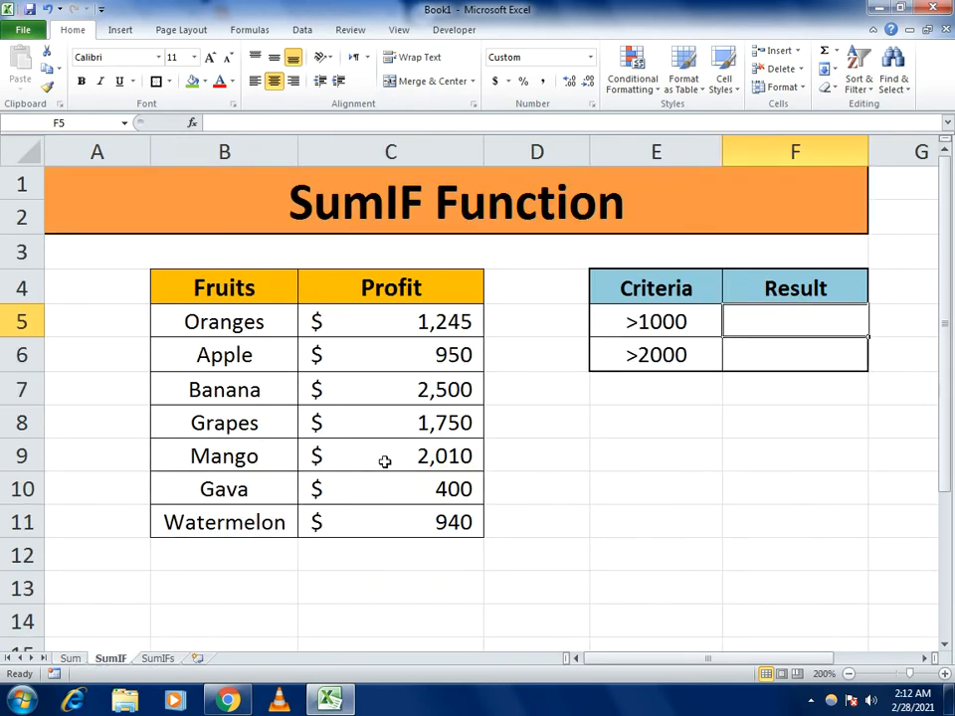
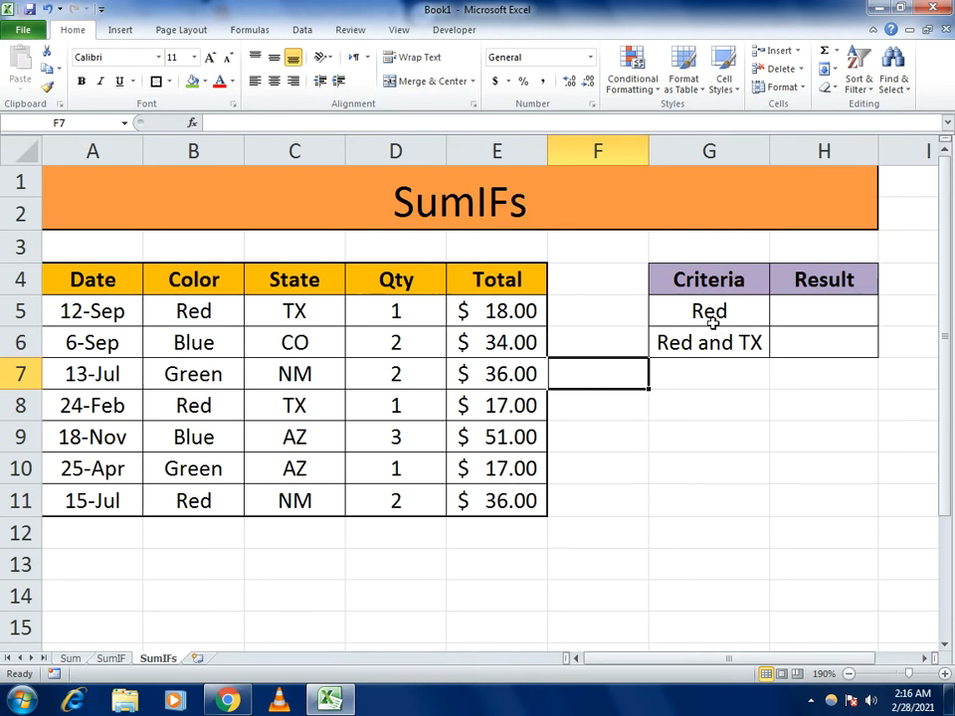
# Step: Start a SUMIFS formula in H5 of the SumIFs sheet with sum range E5:E11 and criteria range B5:B11
pyautogui.click(789, 306)
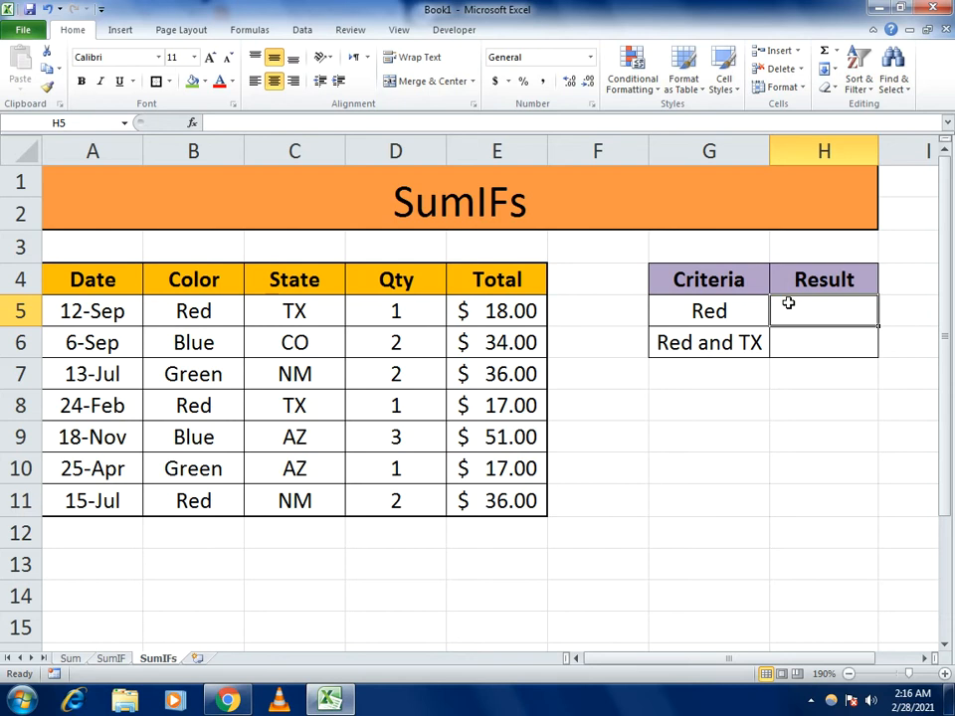
pyautogui.write('=sum')
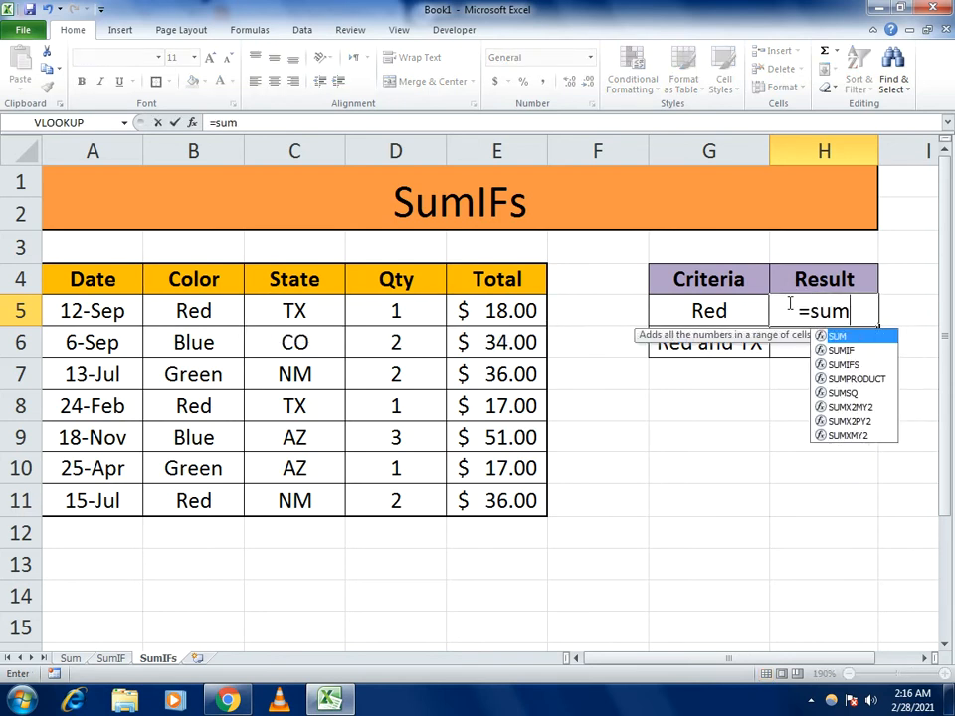
pyautogui.write('ifs')
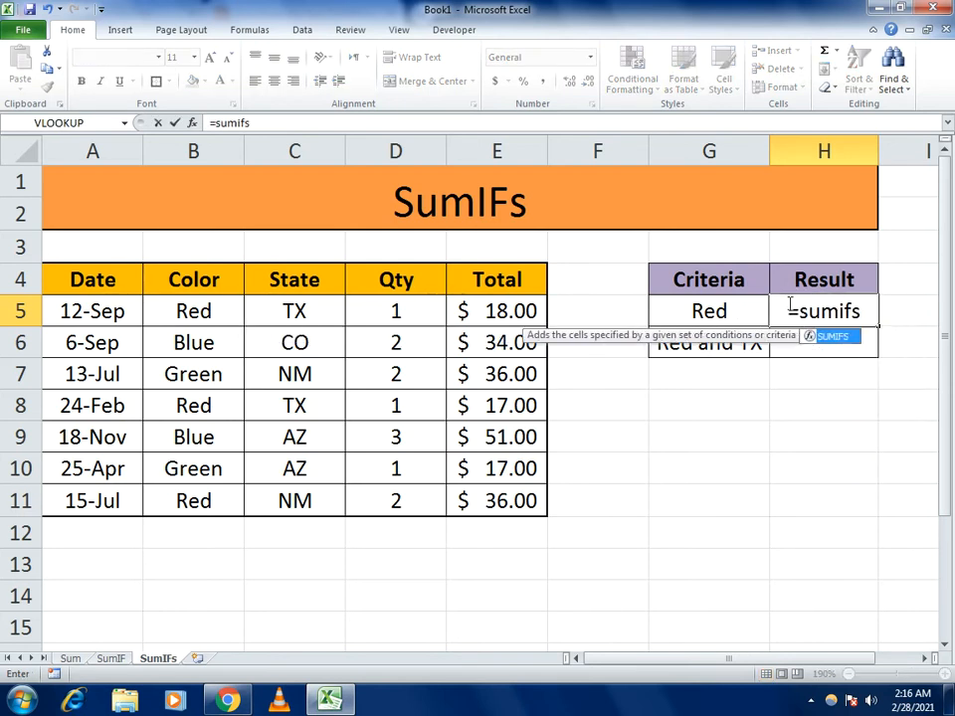
pyautogui.write('(')
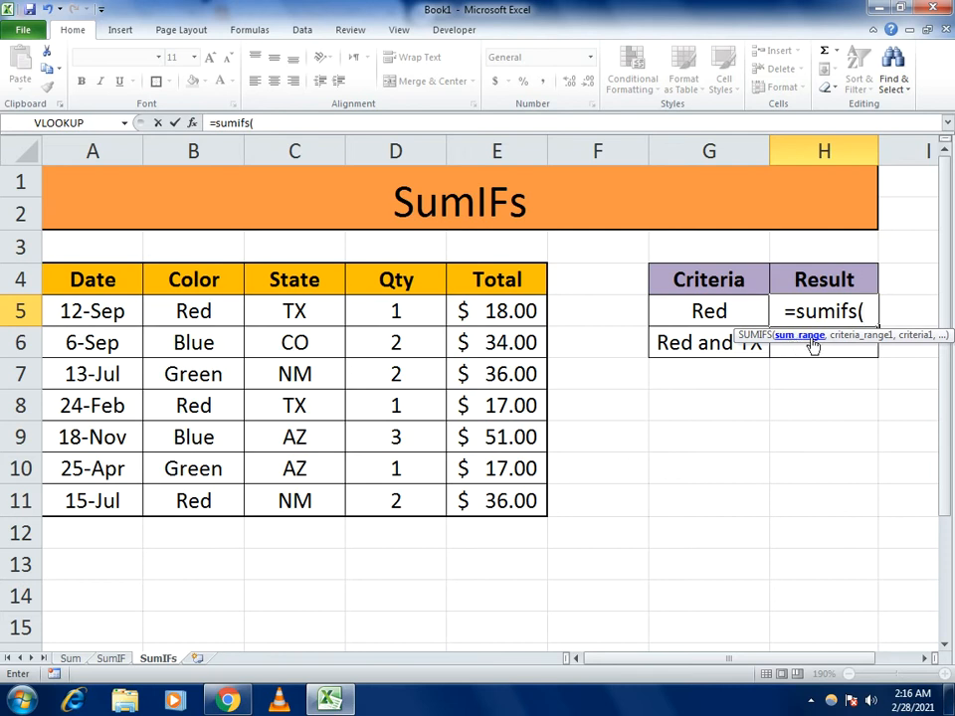
pyautogui.click(494, 308)
pyautogui.moveTo(495, 307); pyautogui.dragTo(467, 501)
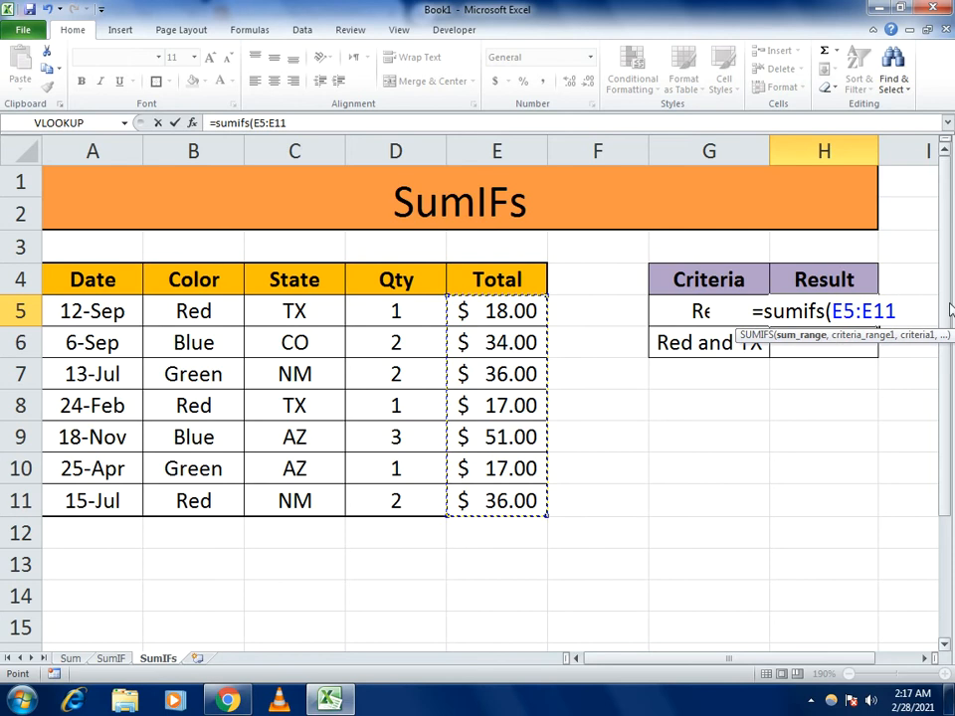
pyautogui.write(',')
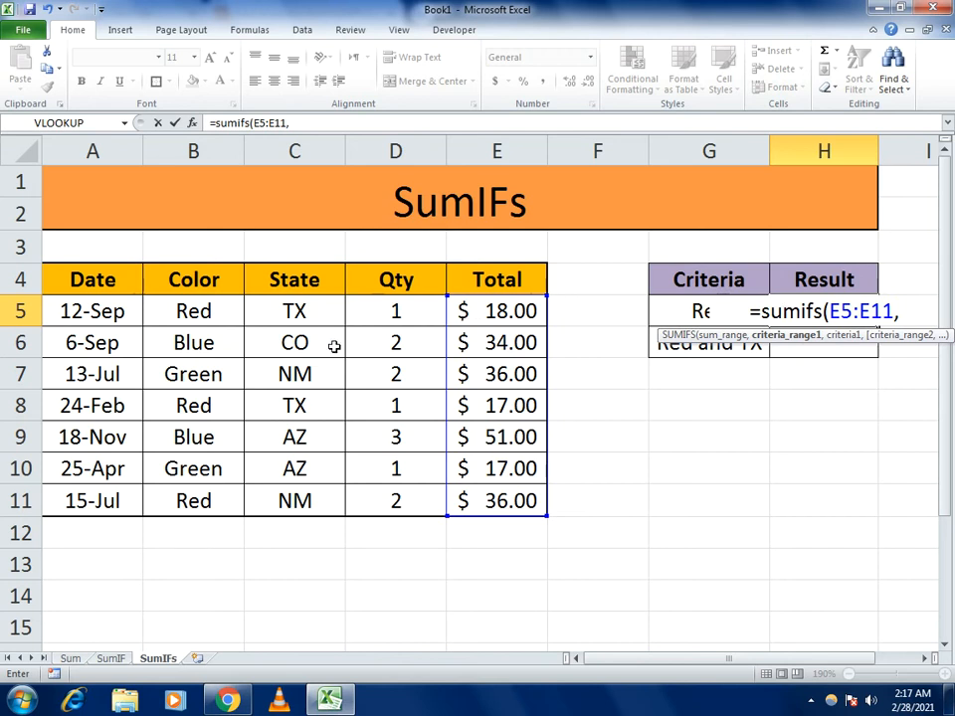
pyautogui.moveTo(189, 312); pyautogui.dragTo(186, 496)
pyautogui.write(',')
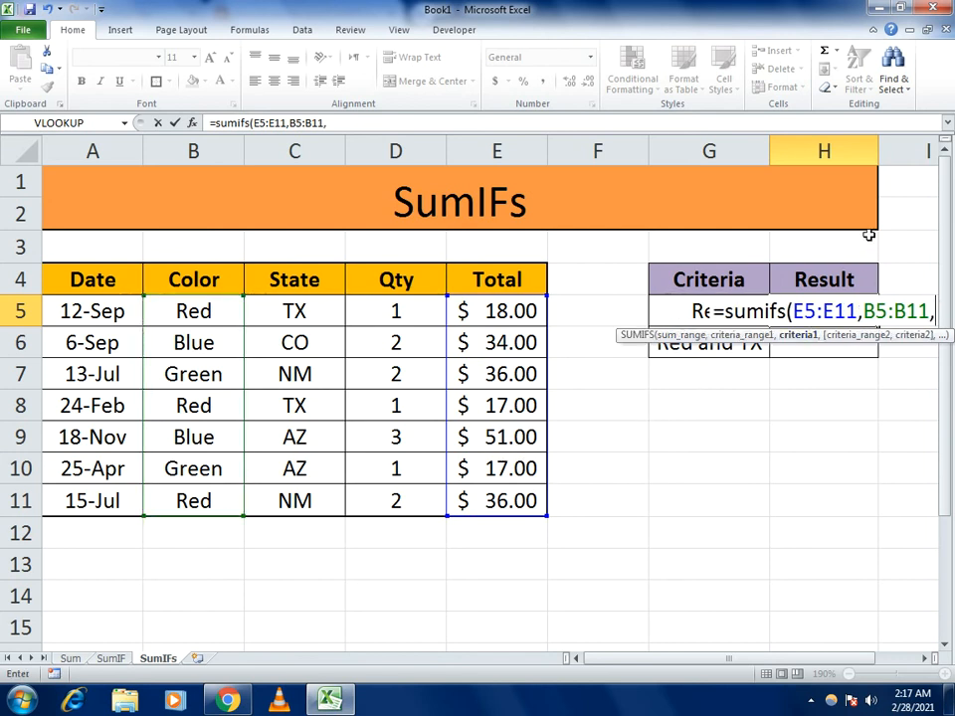
# Step: Complete the SUMIFS formula in H5 with the criterion "Red", closing the quotation mark and the parenthesis
pyautogui.write('"')
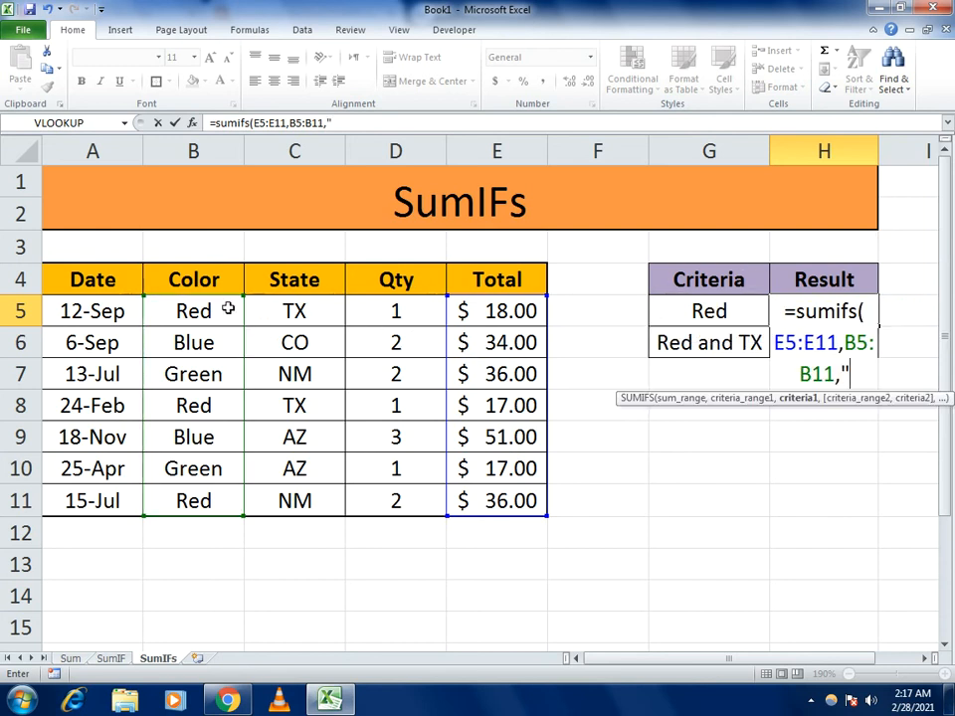
pyautogui.write('red')
pyautogui.press('BackSpace')
pyautogui.press('BackSpace')
pyautogui.press('BackSpace')
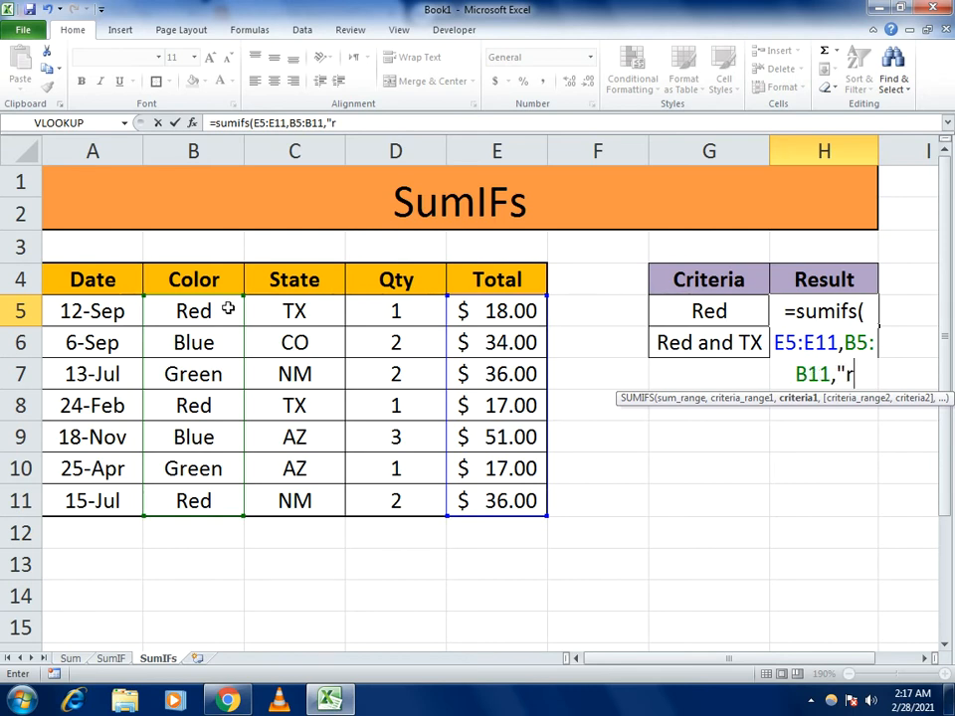
pyautogui.write('Red')
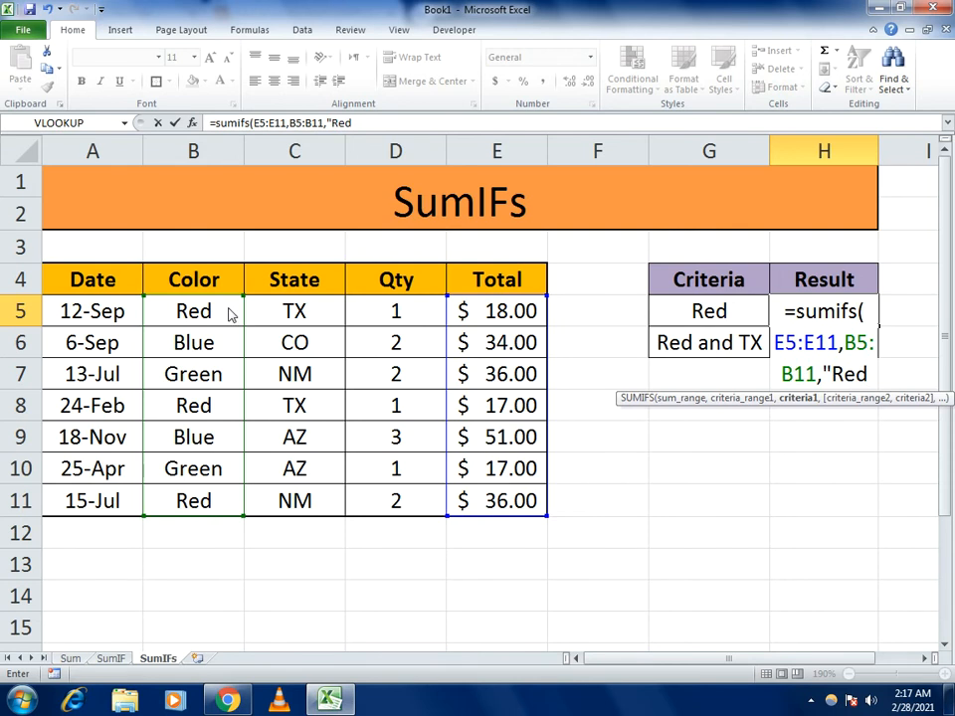
pyautogui.press('Return')
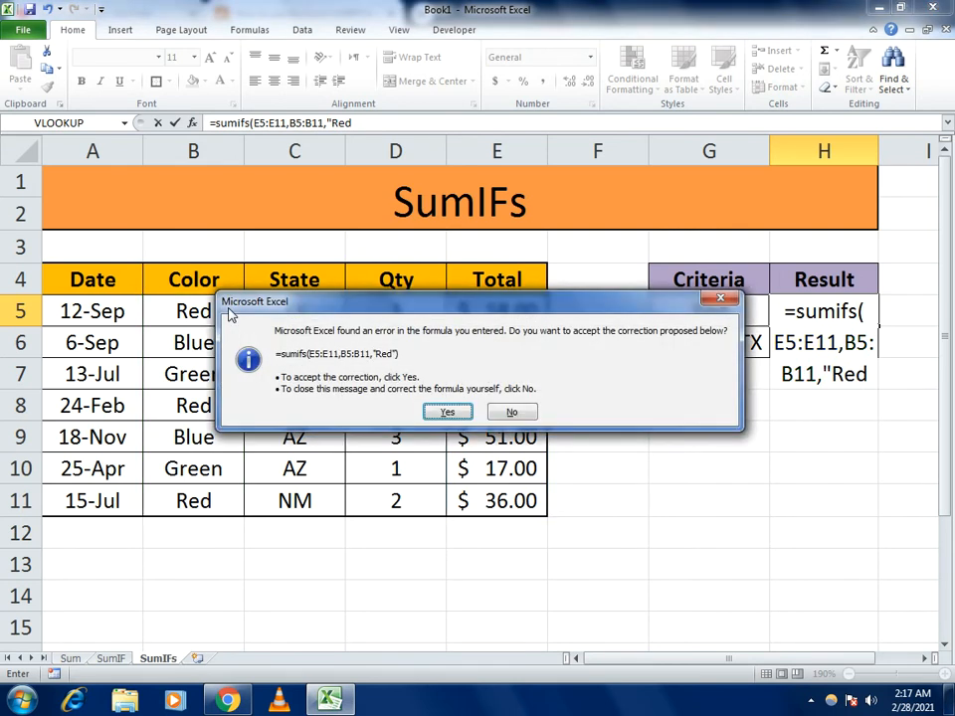
pyautogui.click(736, 299)
pyautogui.click(755, 301)
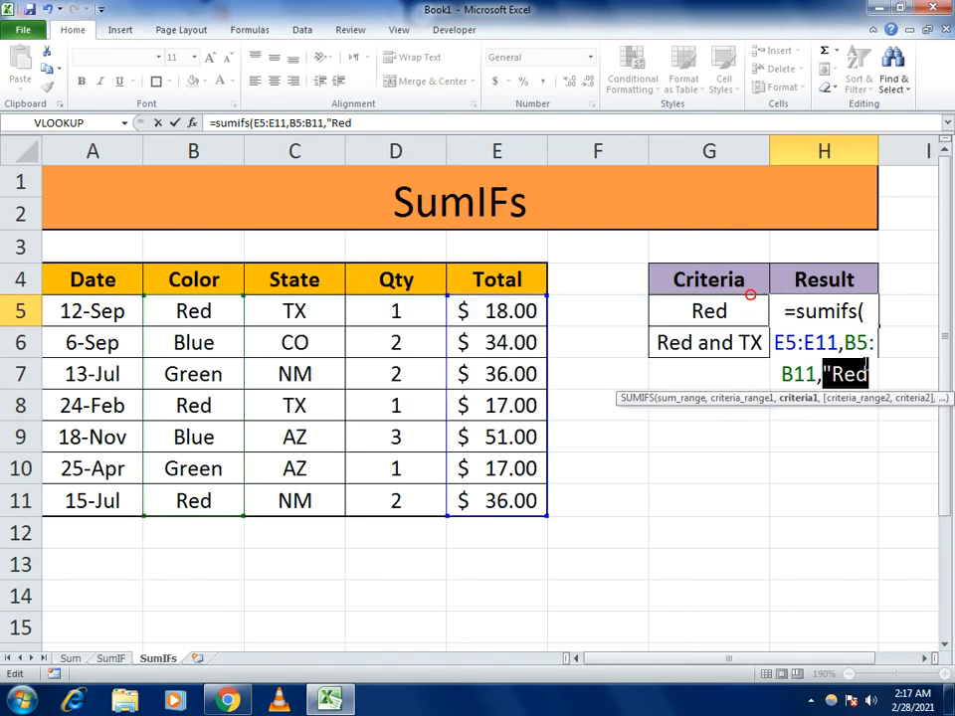
pyautogui.click(872, 371)
pyautogui.write('"')
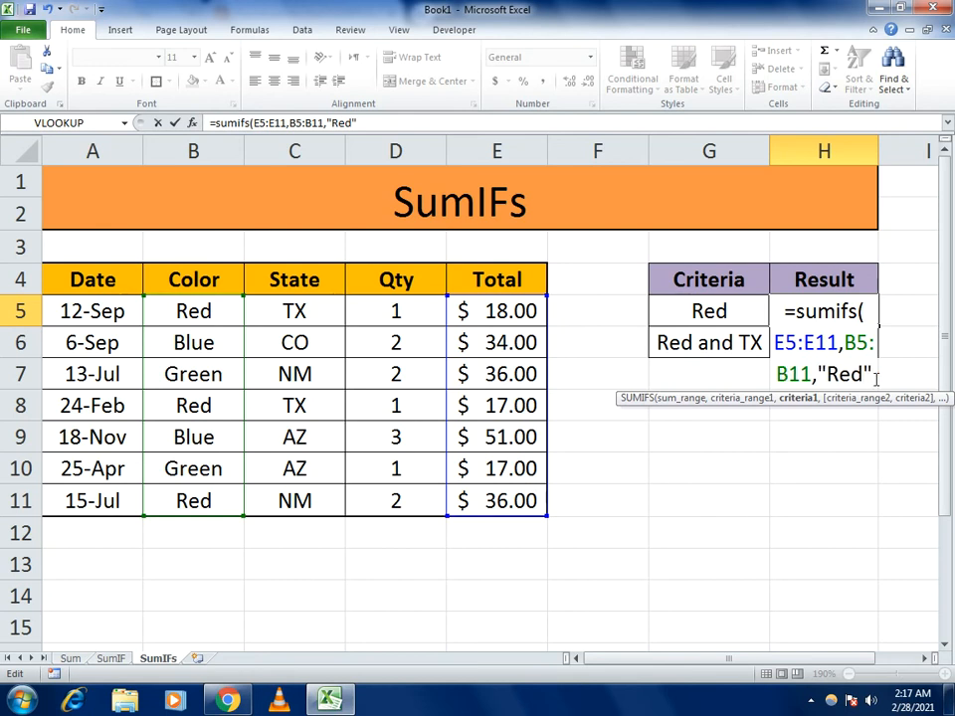
pyautogui.write(')')
pyautogui.press('Return')
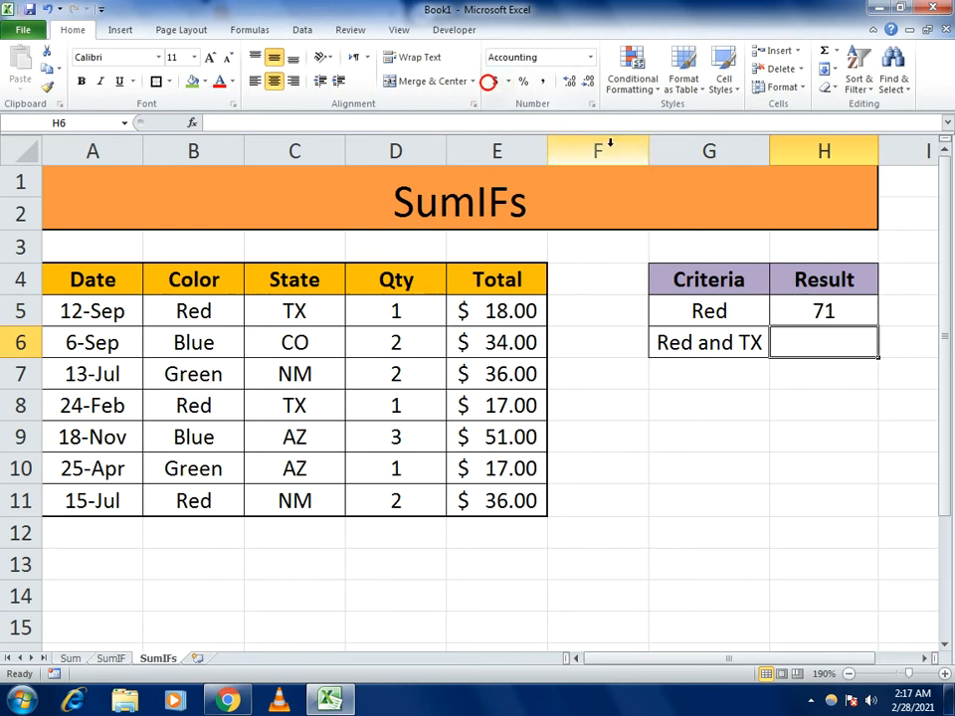
# Step: Apply the dollar accounting number format to the Red result in H5
pyautogui.click(844, 321)
pyautogui.click(496, 82)
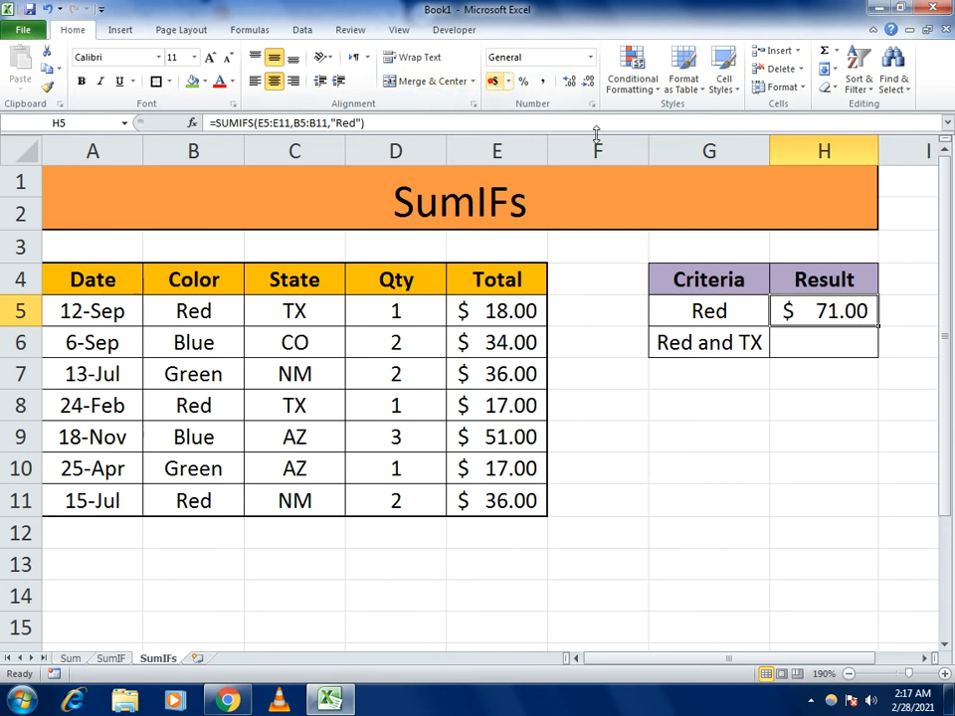
pyautogui.click(809, 340)
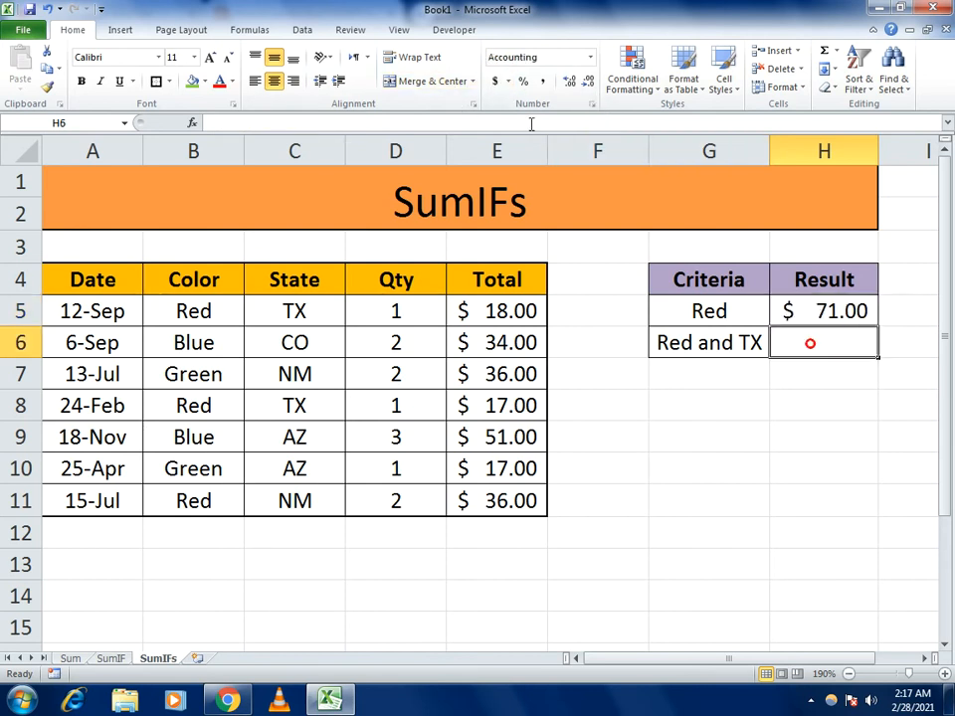
pyautogui.click(838, 309)
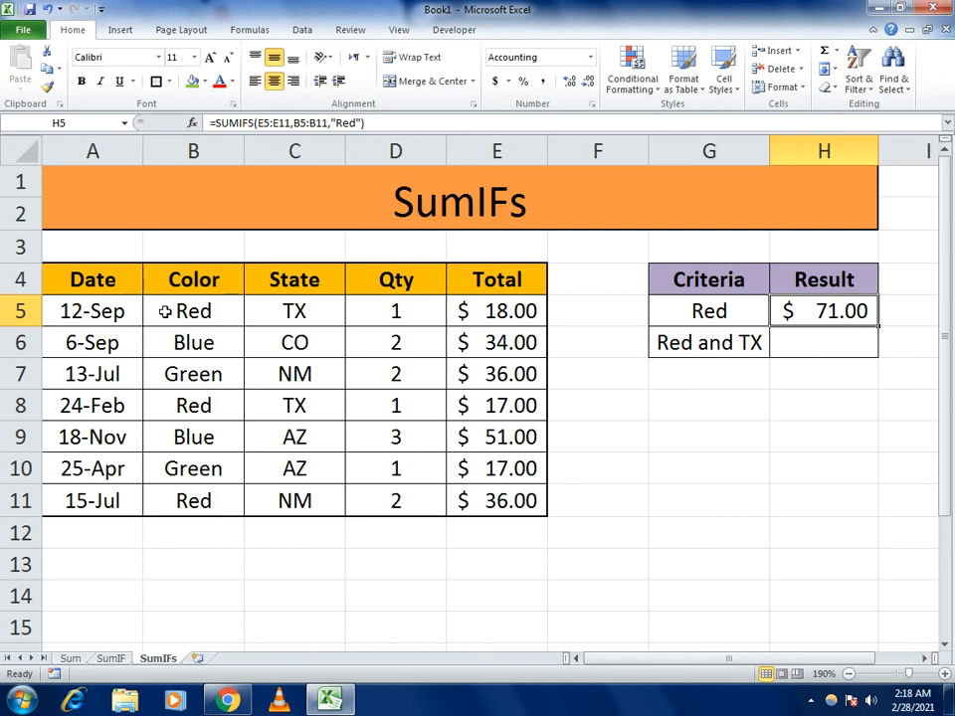
# Step: Start a SUMIFS formula in H6, beside the Red and TX criteria, with sum range E5:E11
pyautogui.click(846, 347)
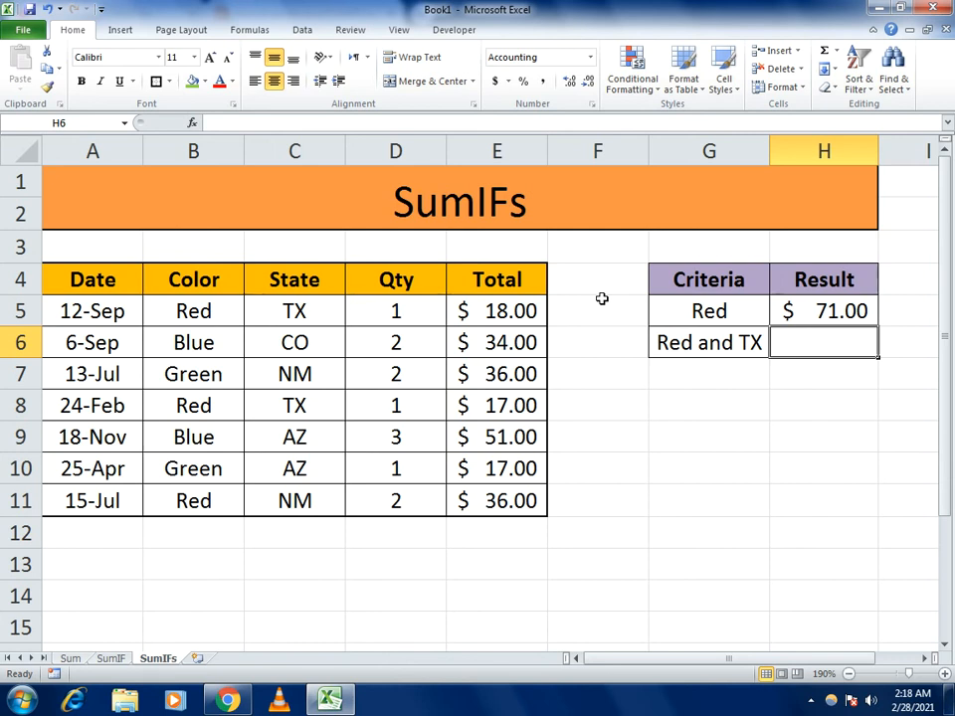
pyautogui.hscroll(1, 602, 298)
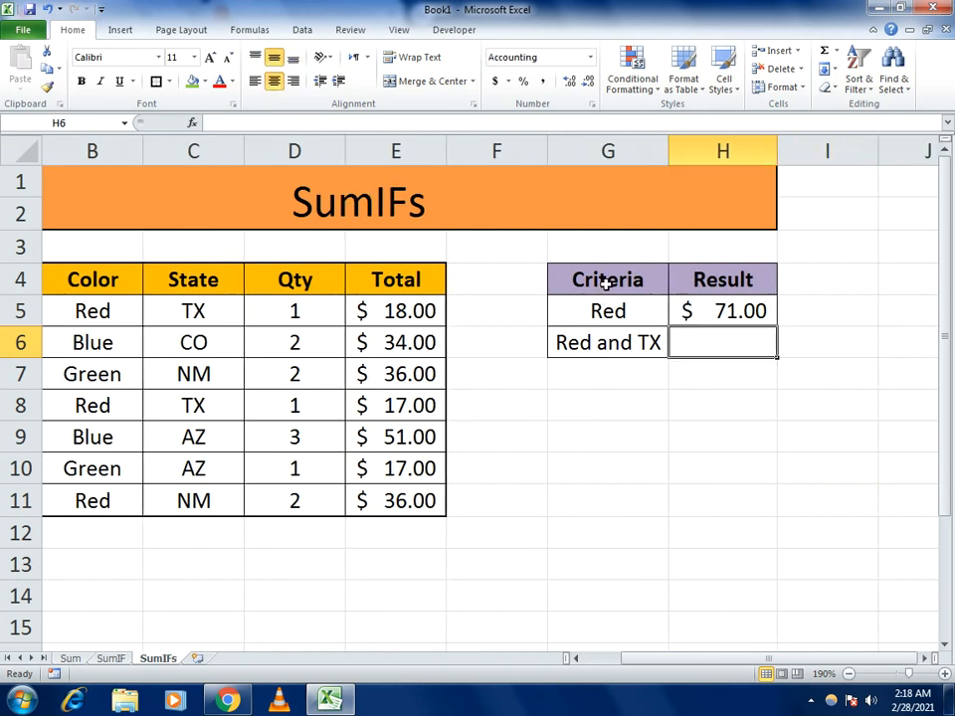
pyautogui.moveTo(627, 658); pyautogui.dragTo(601, 677)
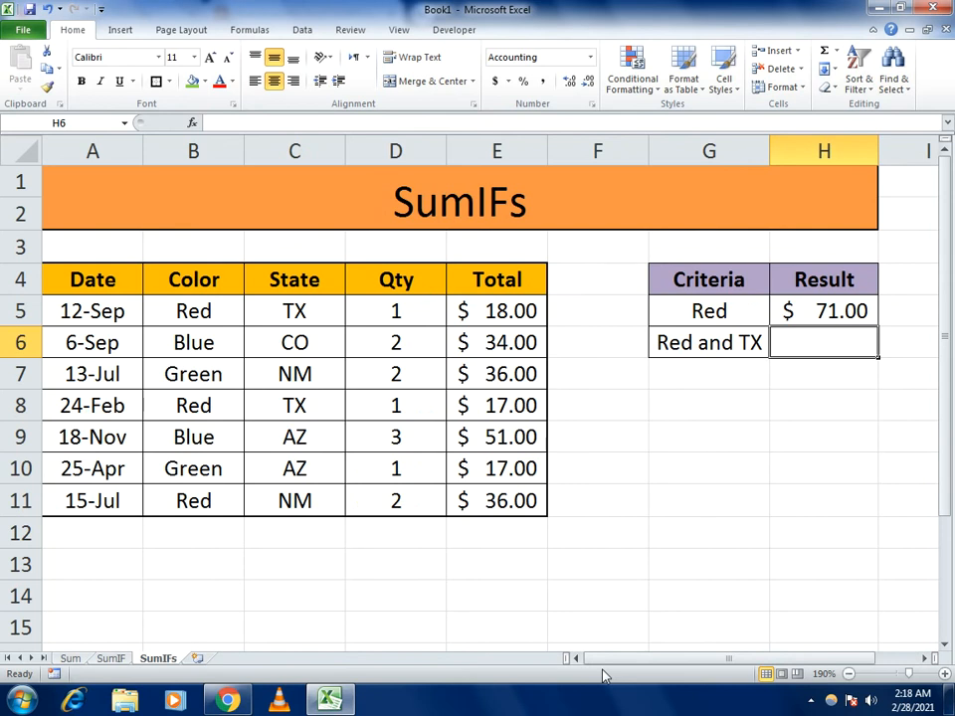
pyautogui.write('=su')
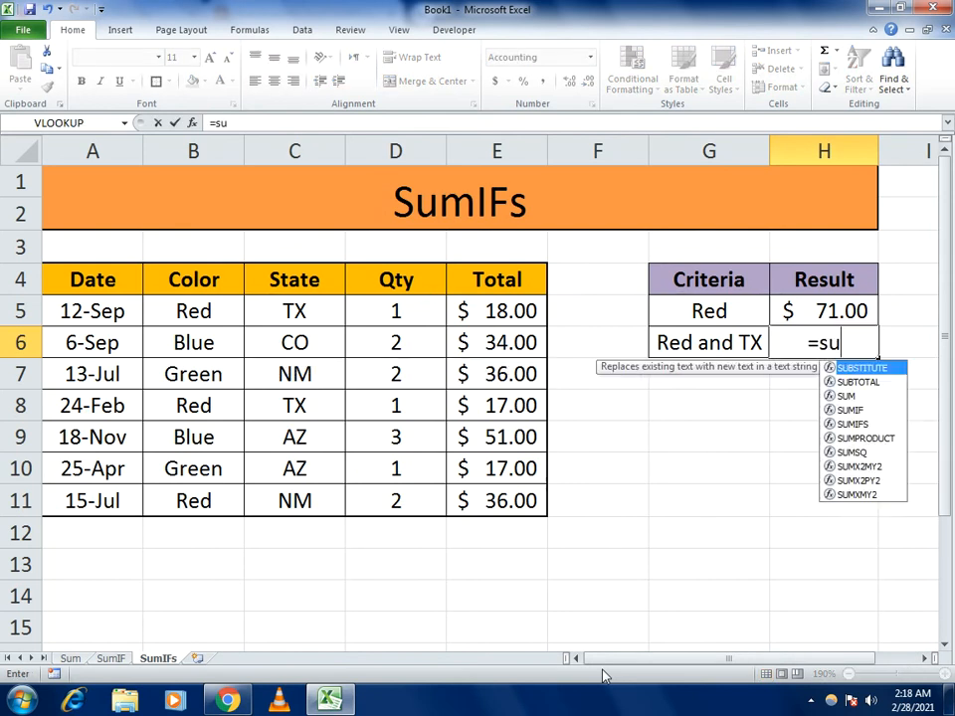
pyautogui.write('mifs')
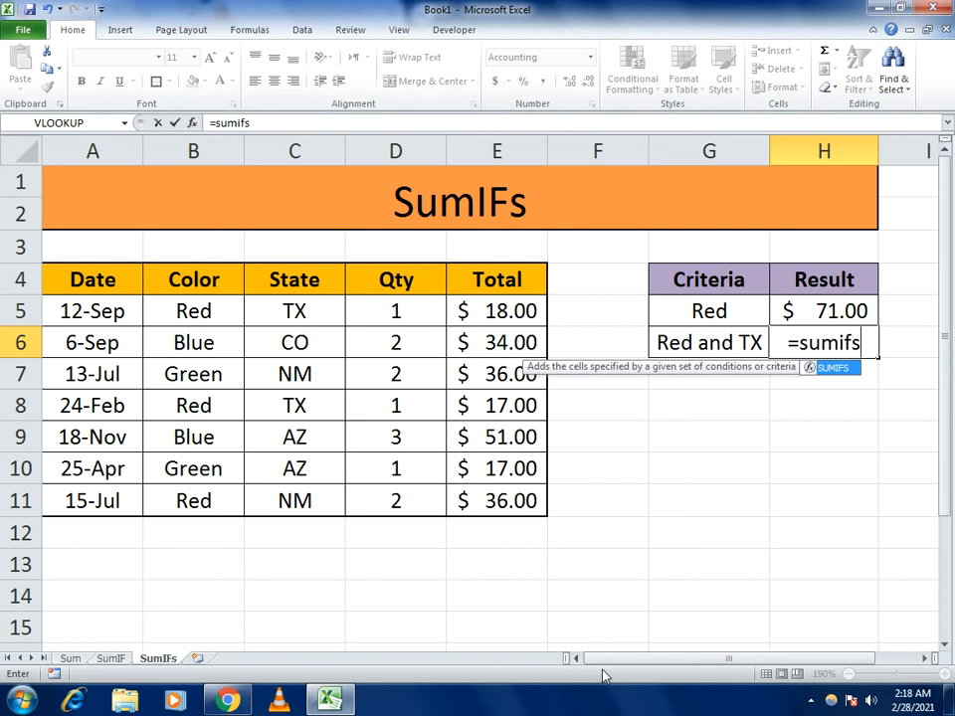
pyautogui.write('(')
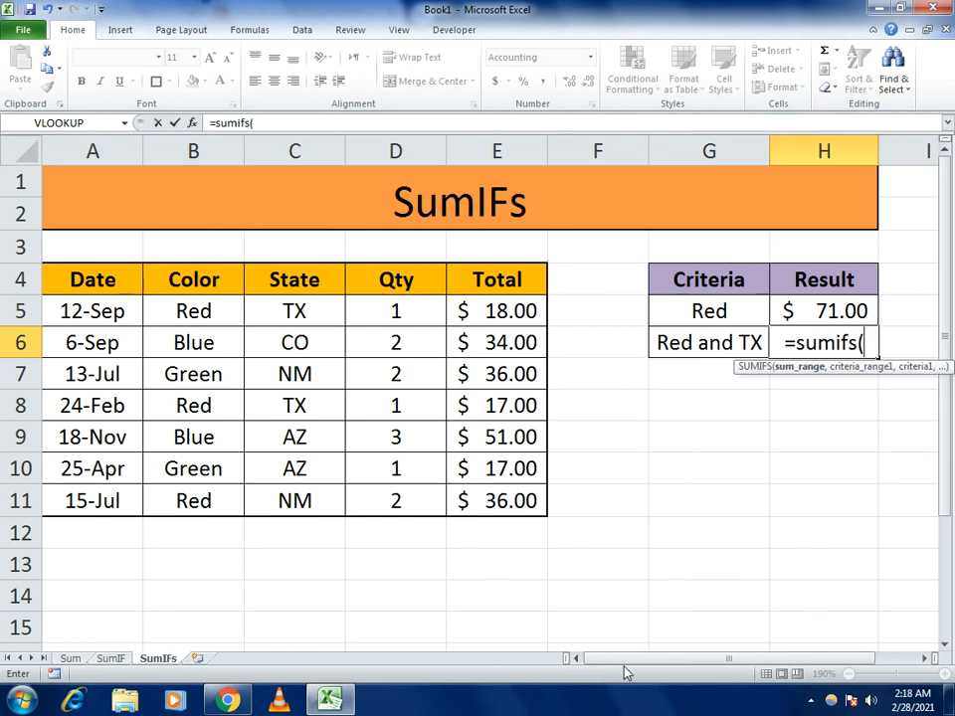
pyautogui.moveTo(494, 311); pyautogui.dragTo(506, 510)
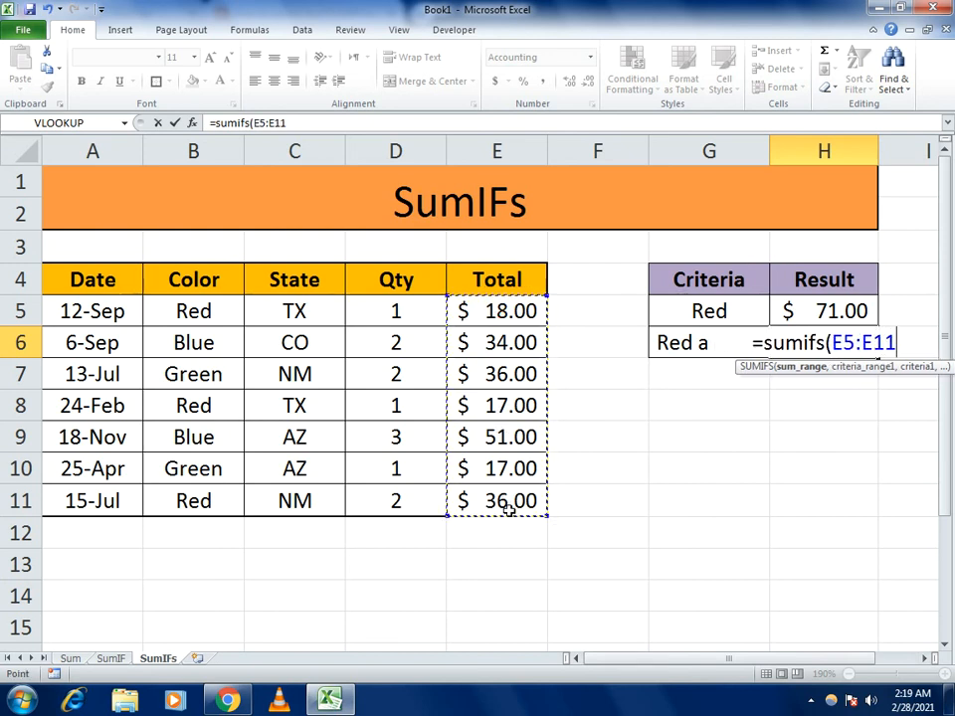
pyautogui.write(',')
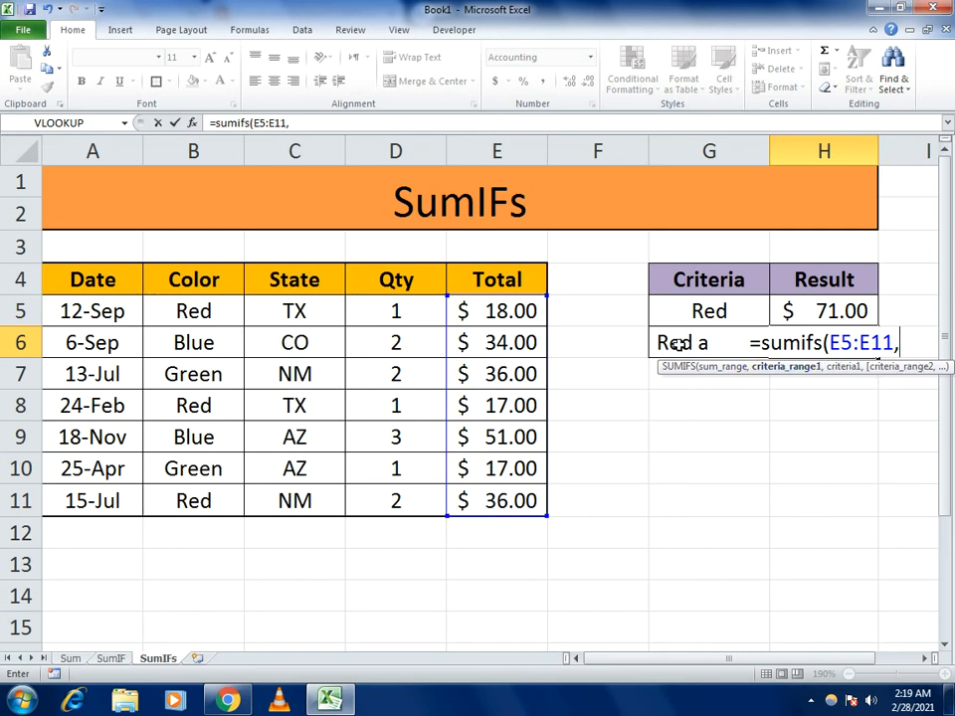
# Step: Add the first condition to the H6 formula: color range B5:B11 with the criterion "Red"
pyautogui.moveTo(209, 311); pyautogui.dragTo(210, 495)
pyautogui.write(',')
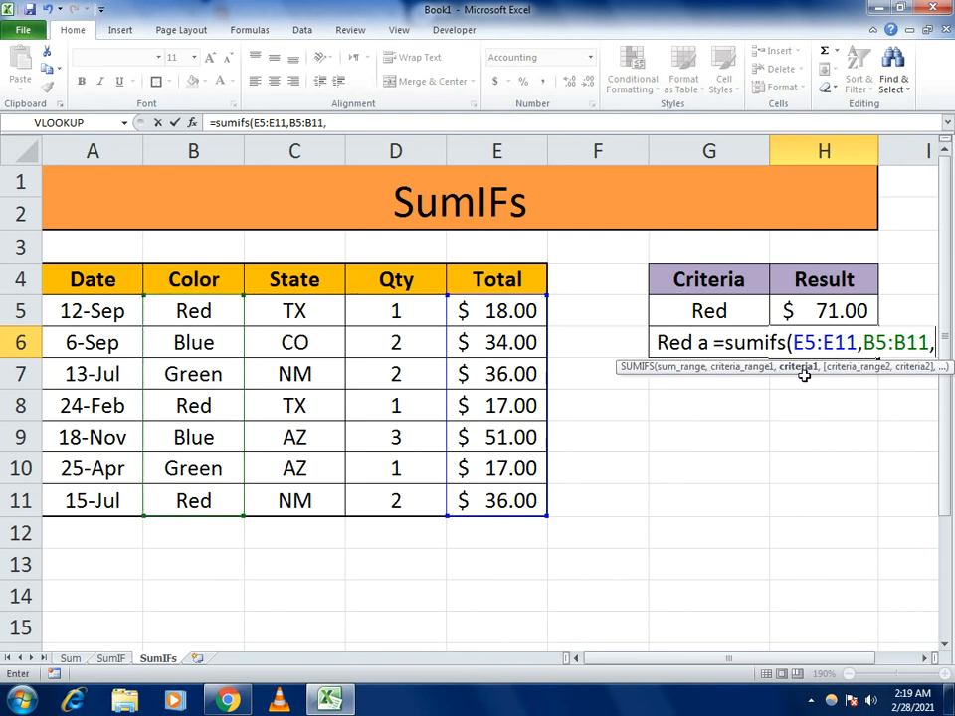
pyautogui.write('"Red"')
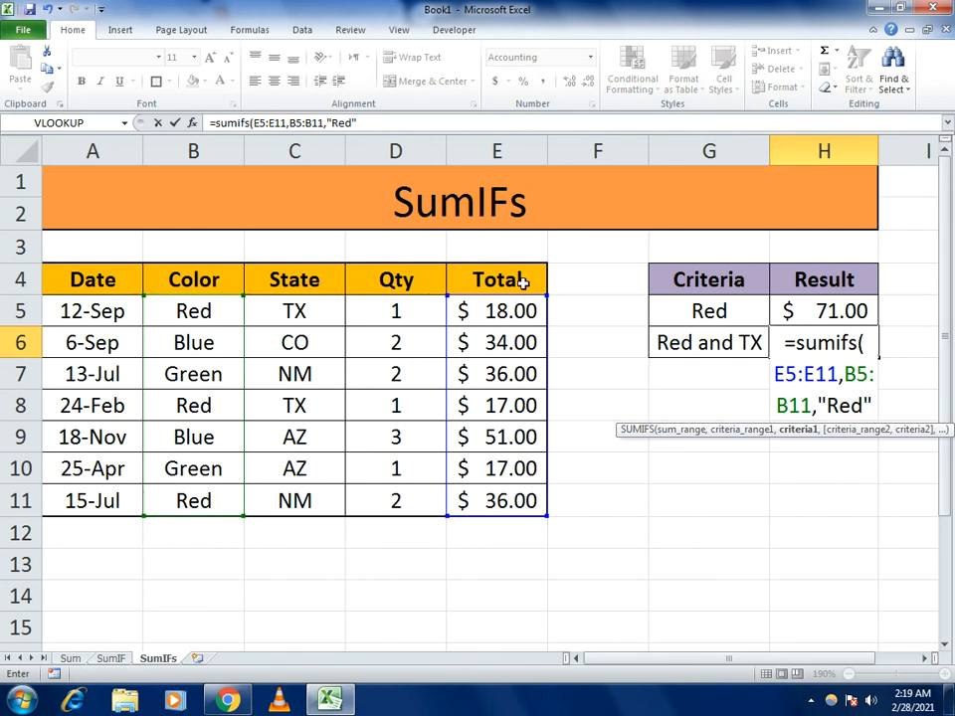
pyautogui.write(',')
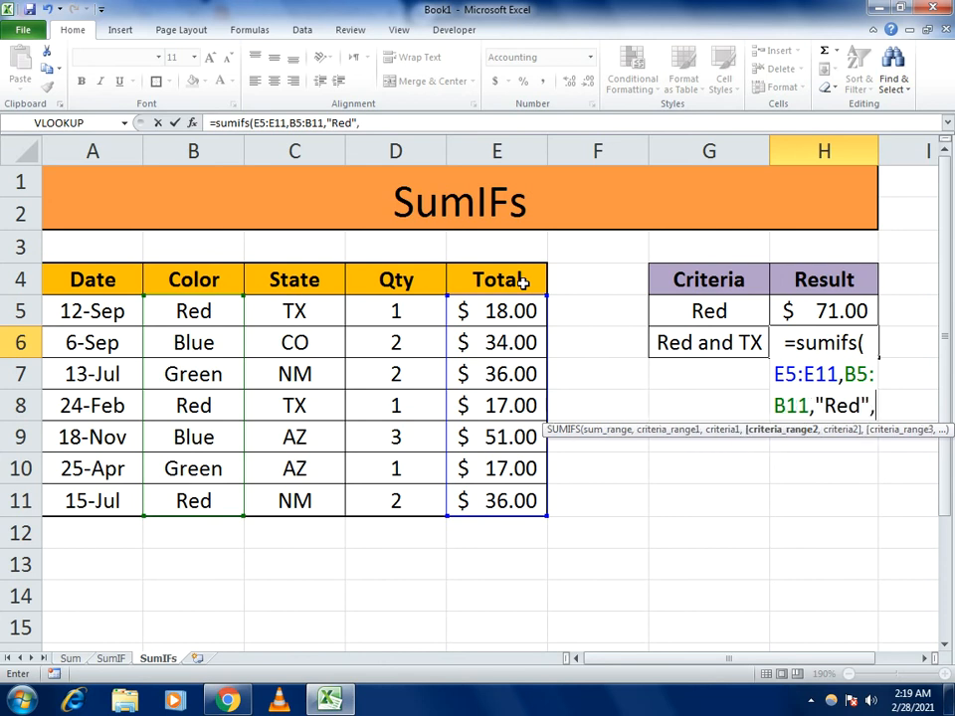
# Step: Add state range C5:C11 with the criterion "TX" as the second condition and complete the H6 formula
pyautogui.moveTo(313, 304); pyautogui.dragTo(312, 494)
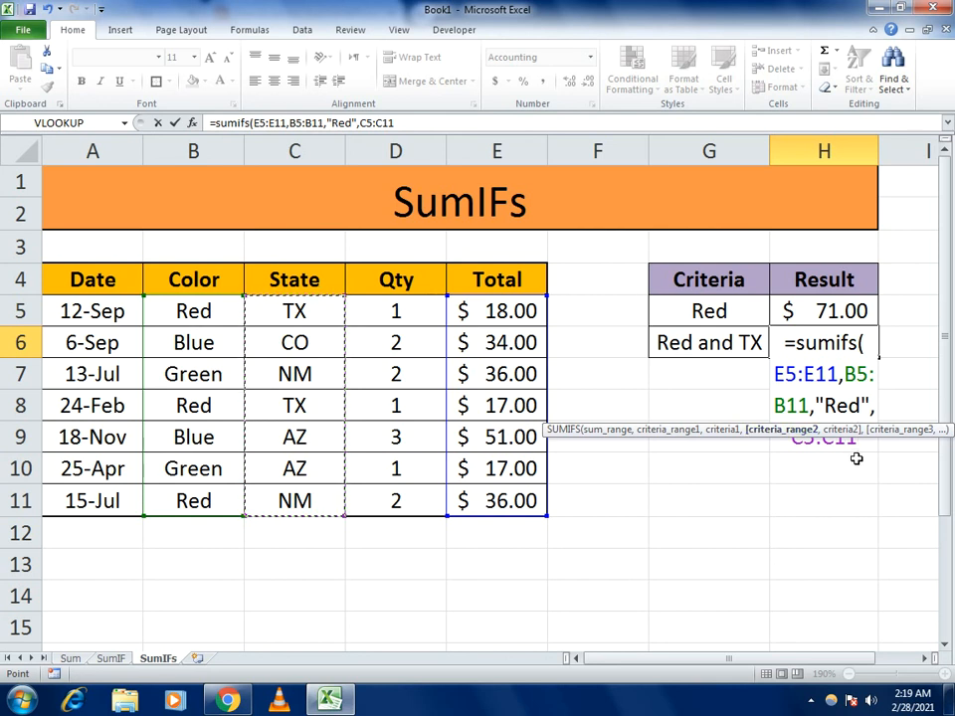
pyautogui.write(',')
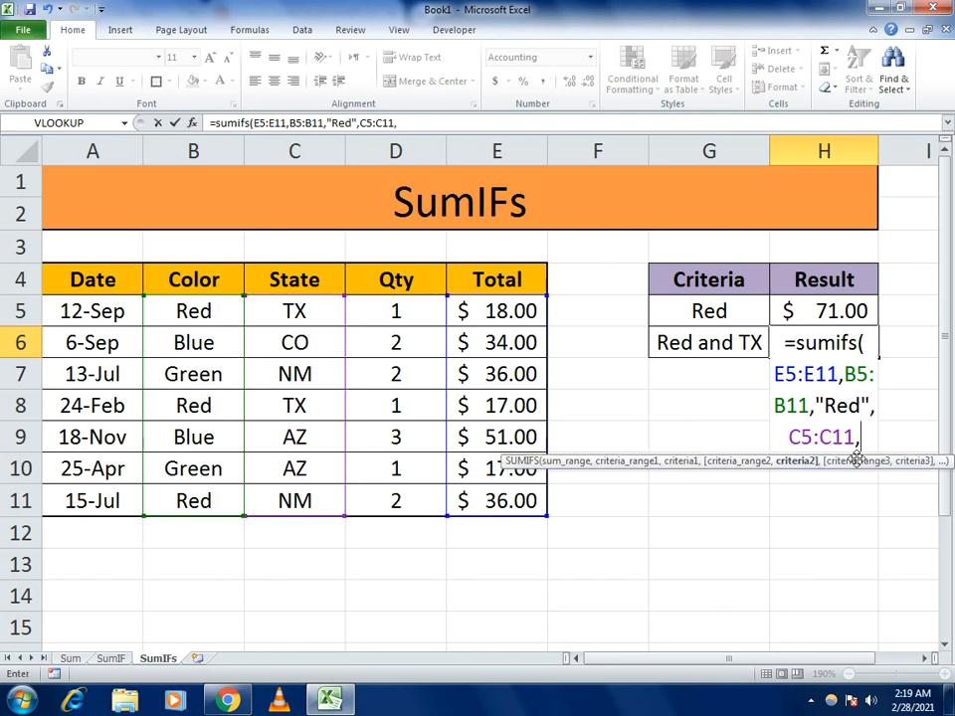
pyautogui.write('"')
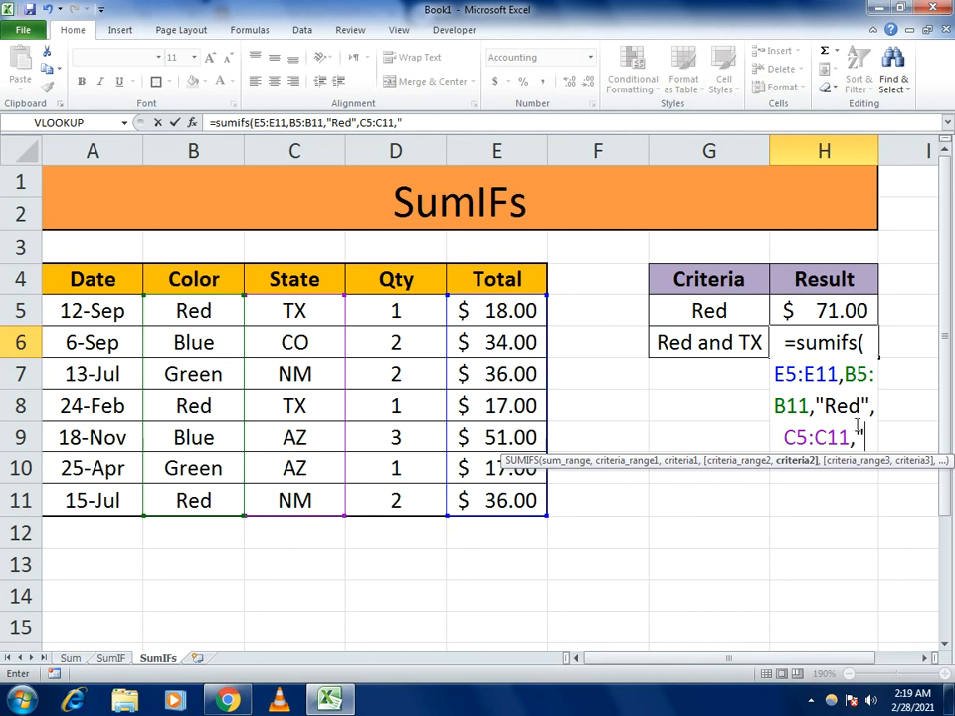
pyautogui.write('TX')
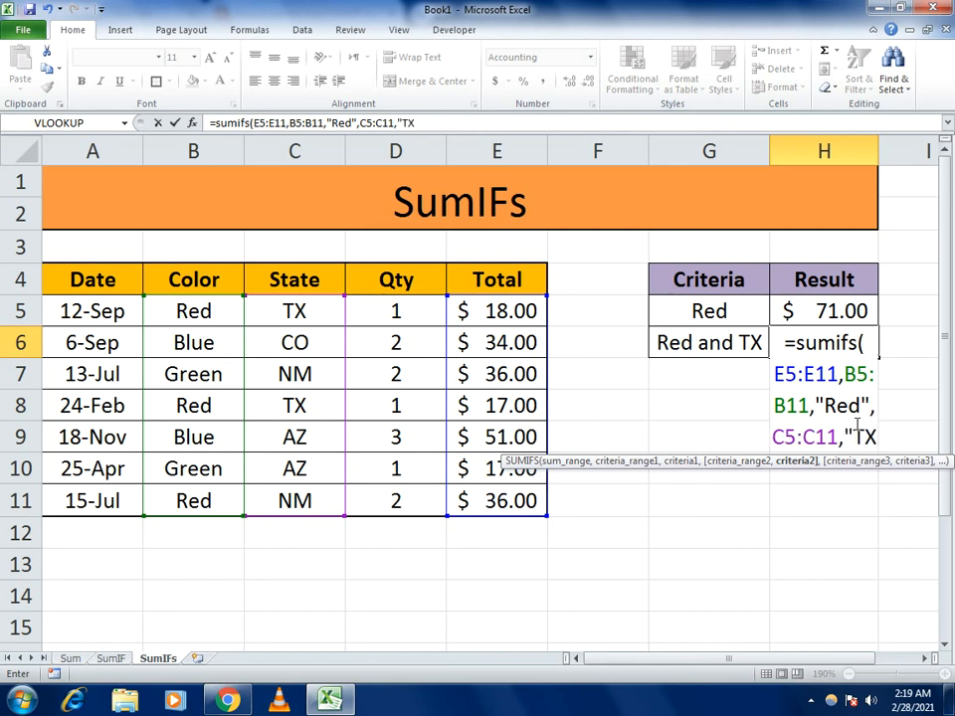
pyautogui.write('"')
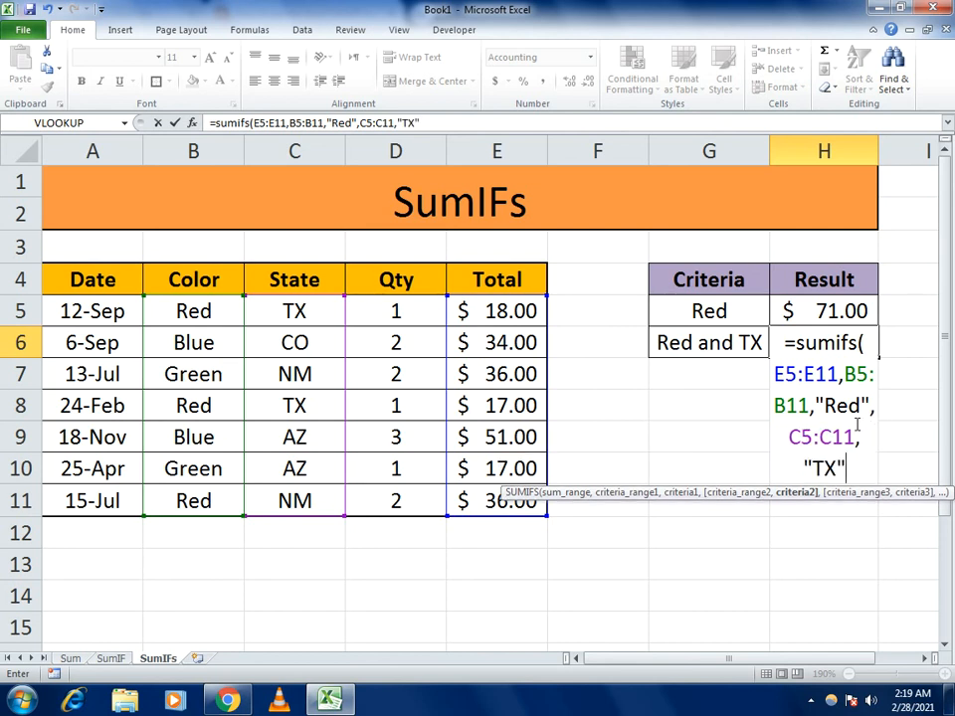
pyautogui.write(')')
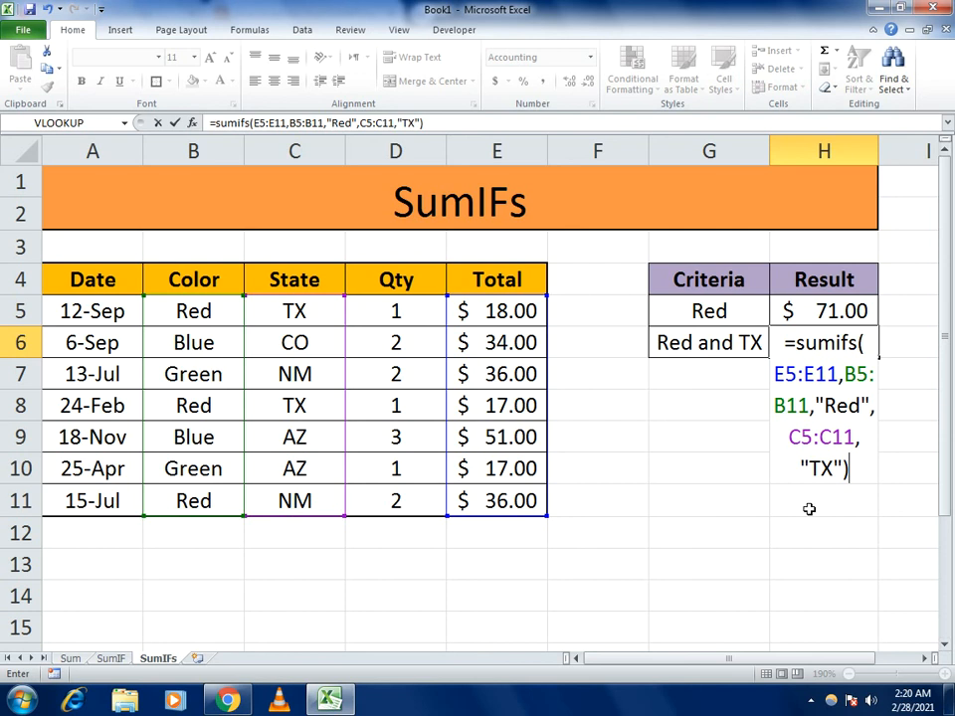
pyautogui.press('Return')
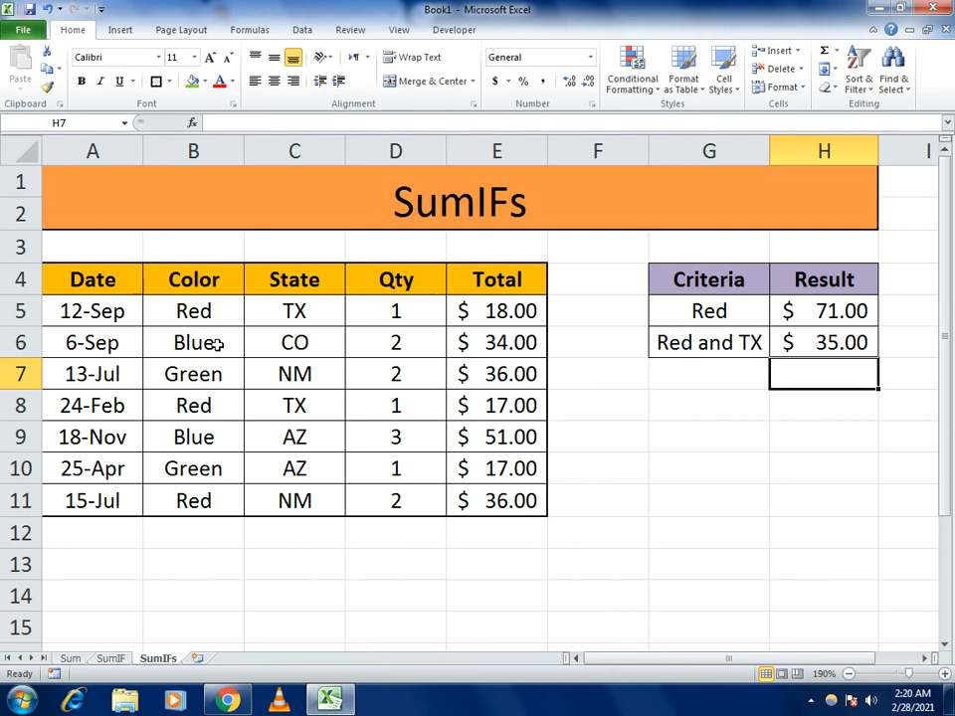
# Step: Review the filled results on the Sum, SumIF and SumIFs sheets, ending on the Sum sheet
pyautogui.click(69, 658)
pyautogui.click(111, 661)
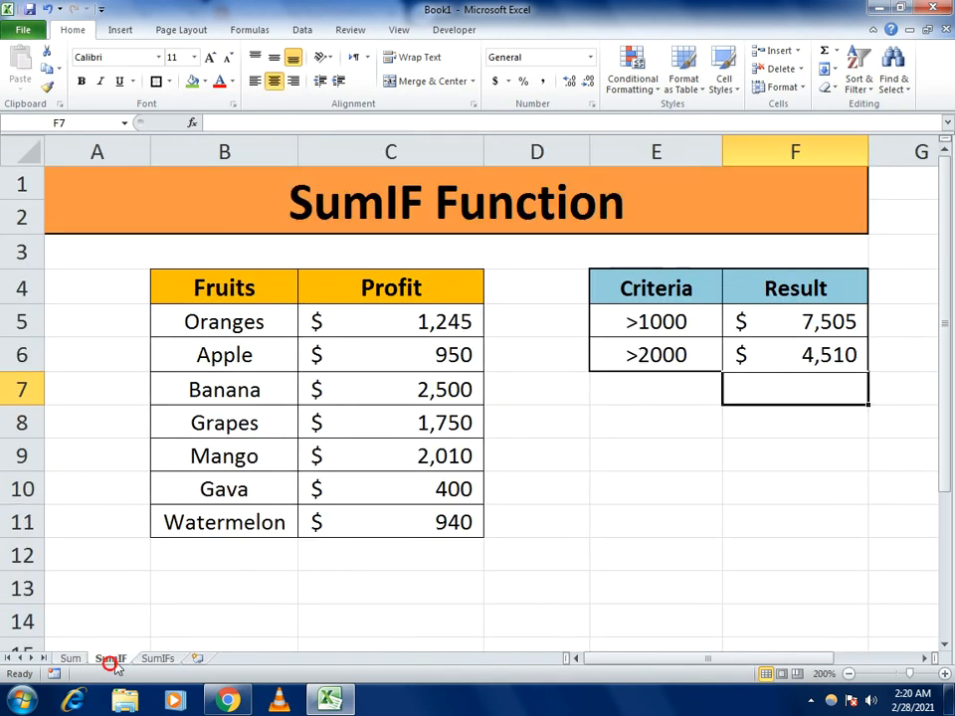
pyautogui.click(159, 661)
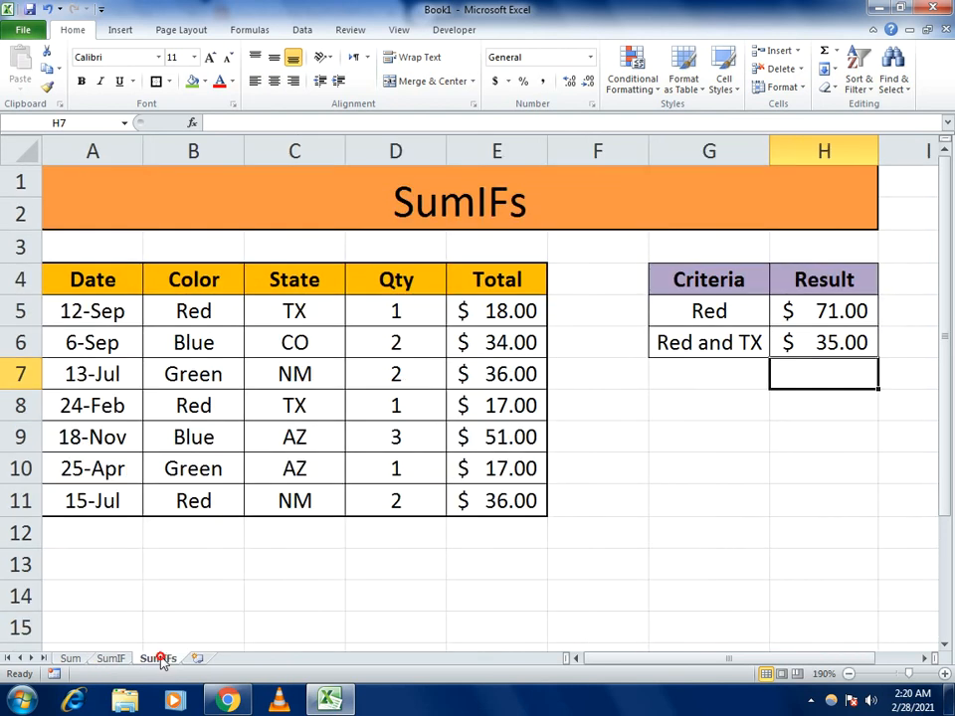
pyautogui.click(70, 659)
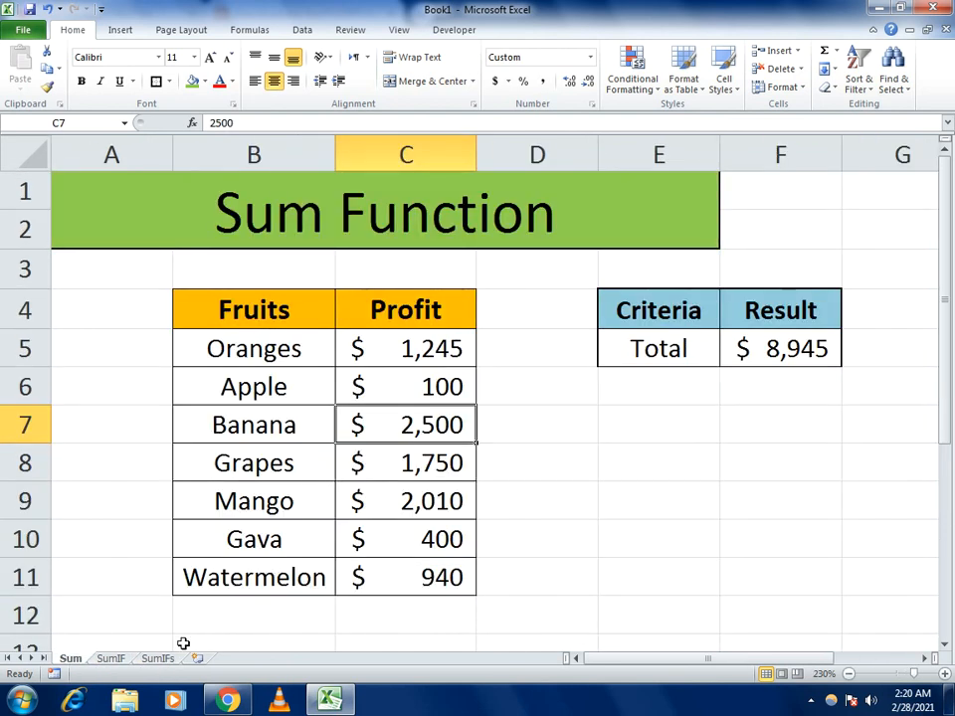
pyautogui.click(164, 659)
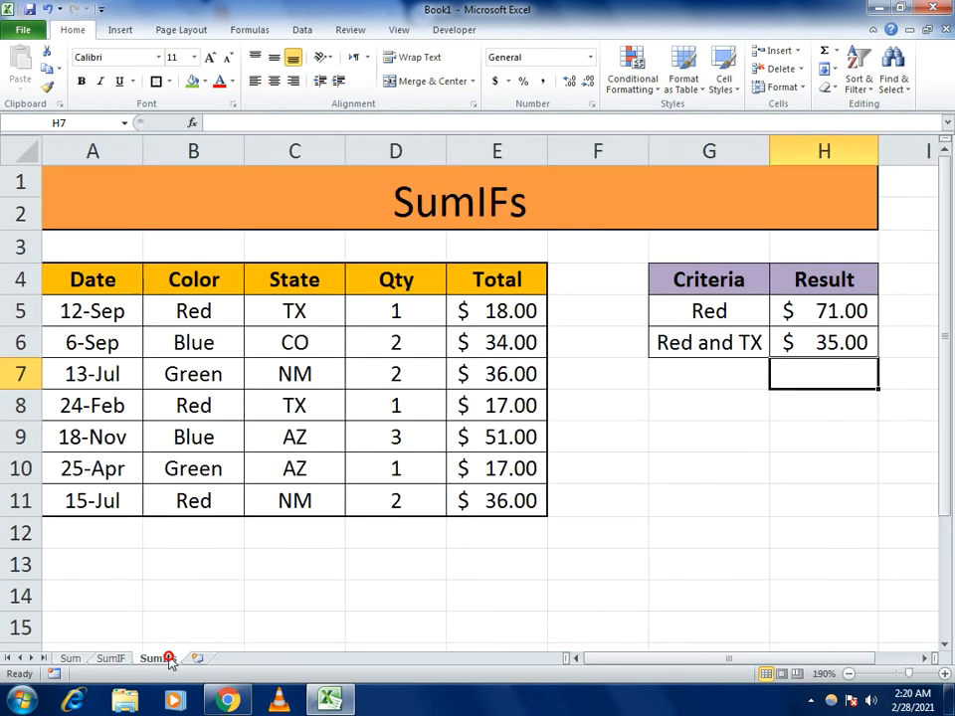
pyautogui.click(69, 658)
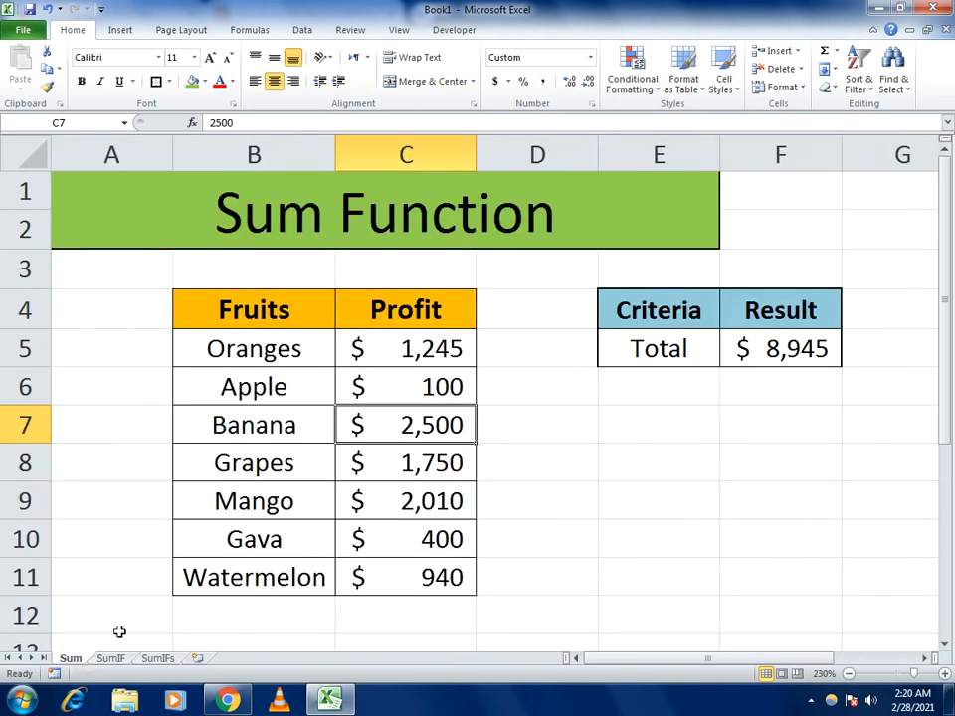